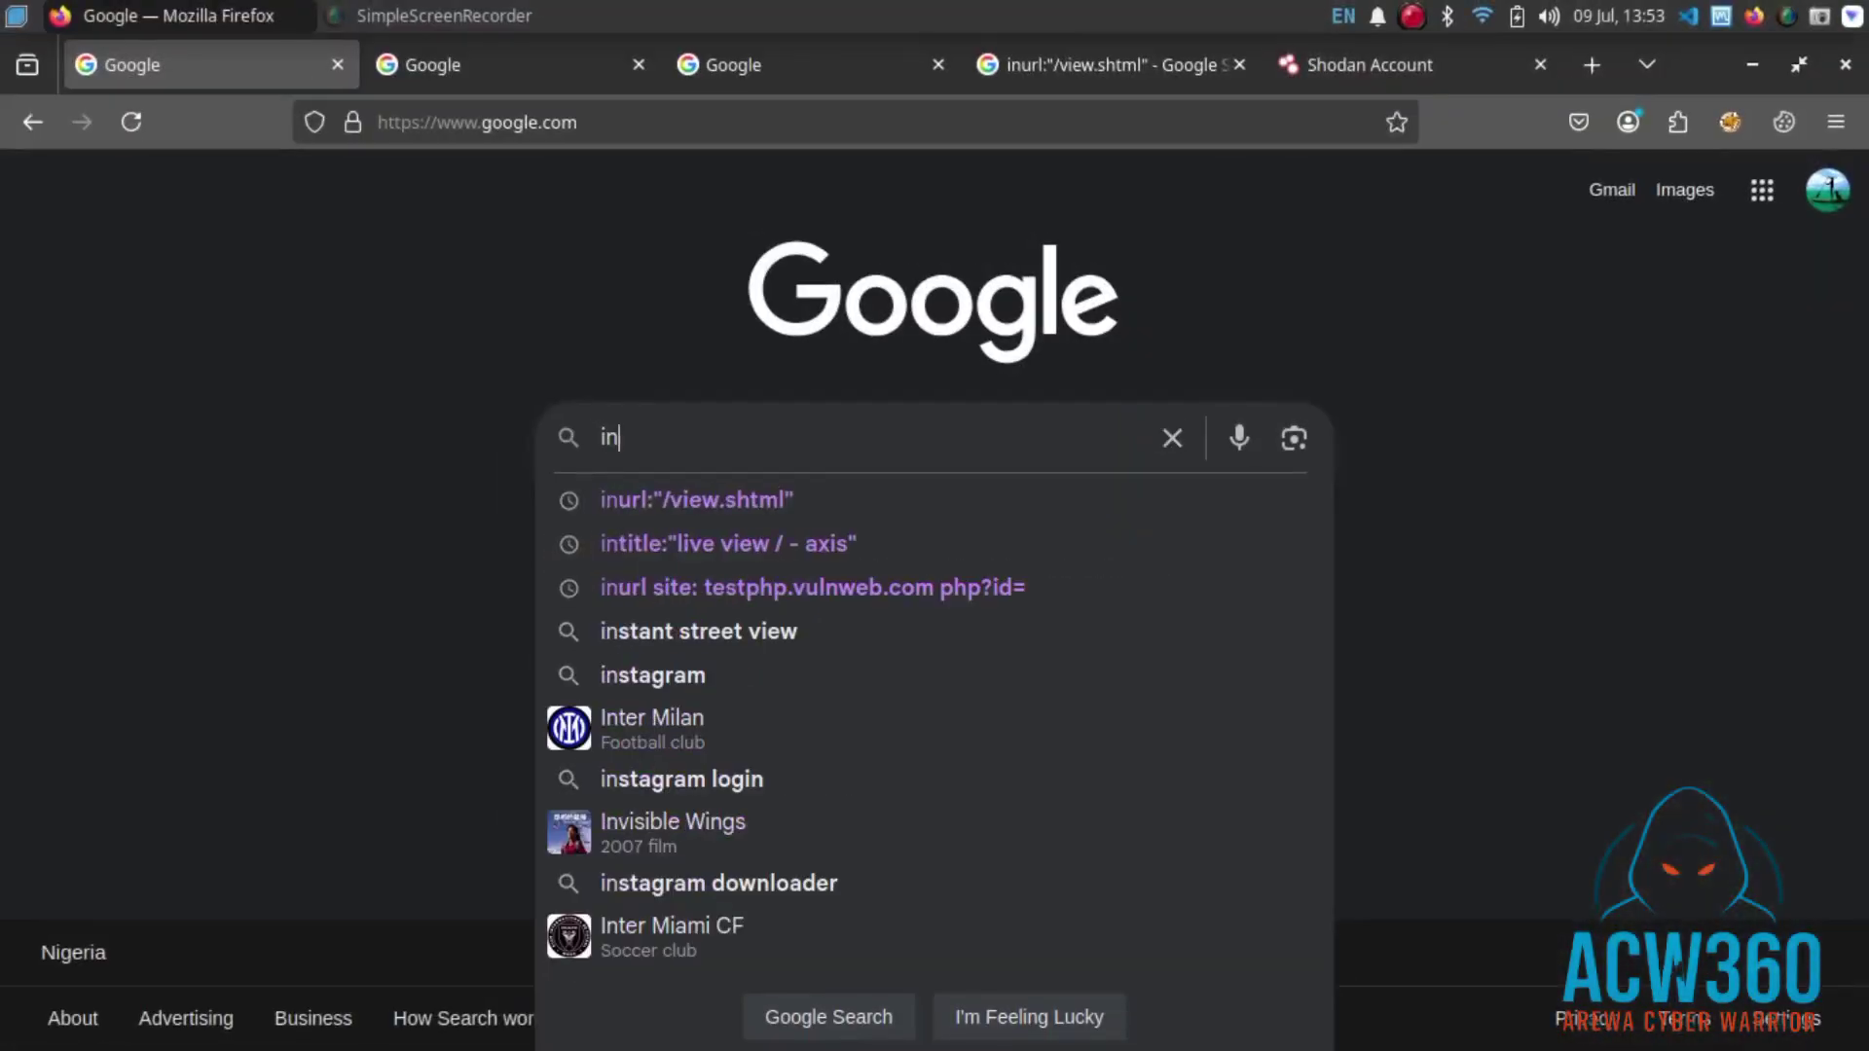
- Search intitle:"Live view / - AXIS" and open the AXIS 215 PTZ camera result
type("title:\"\"")
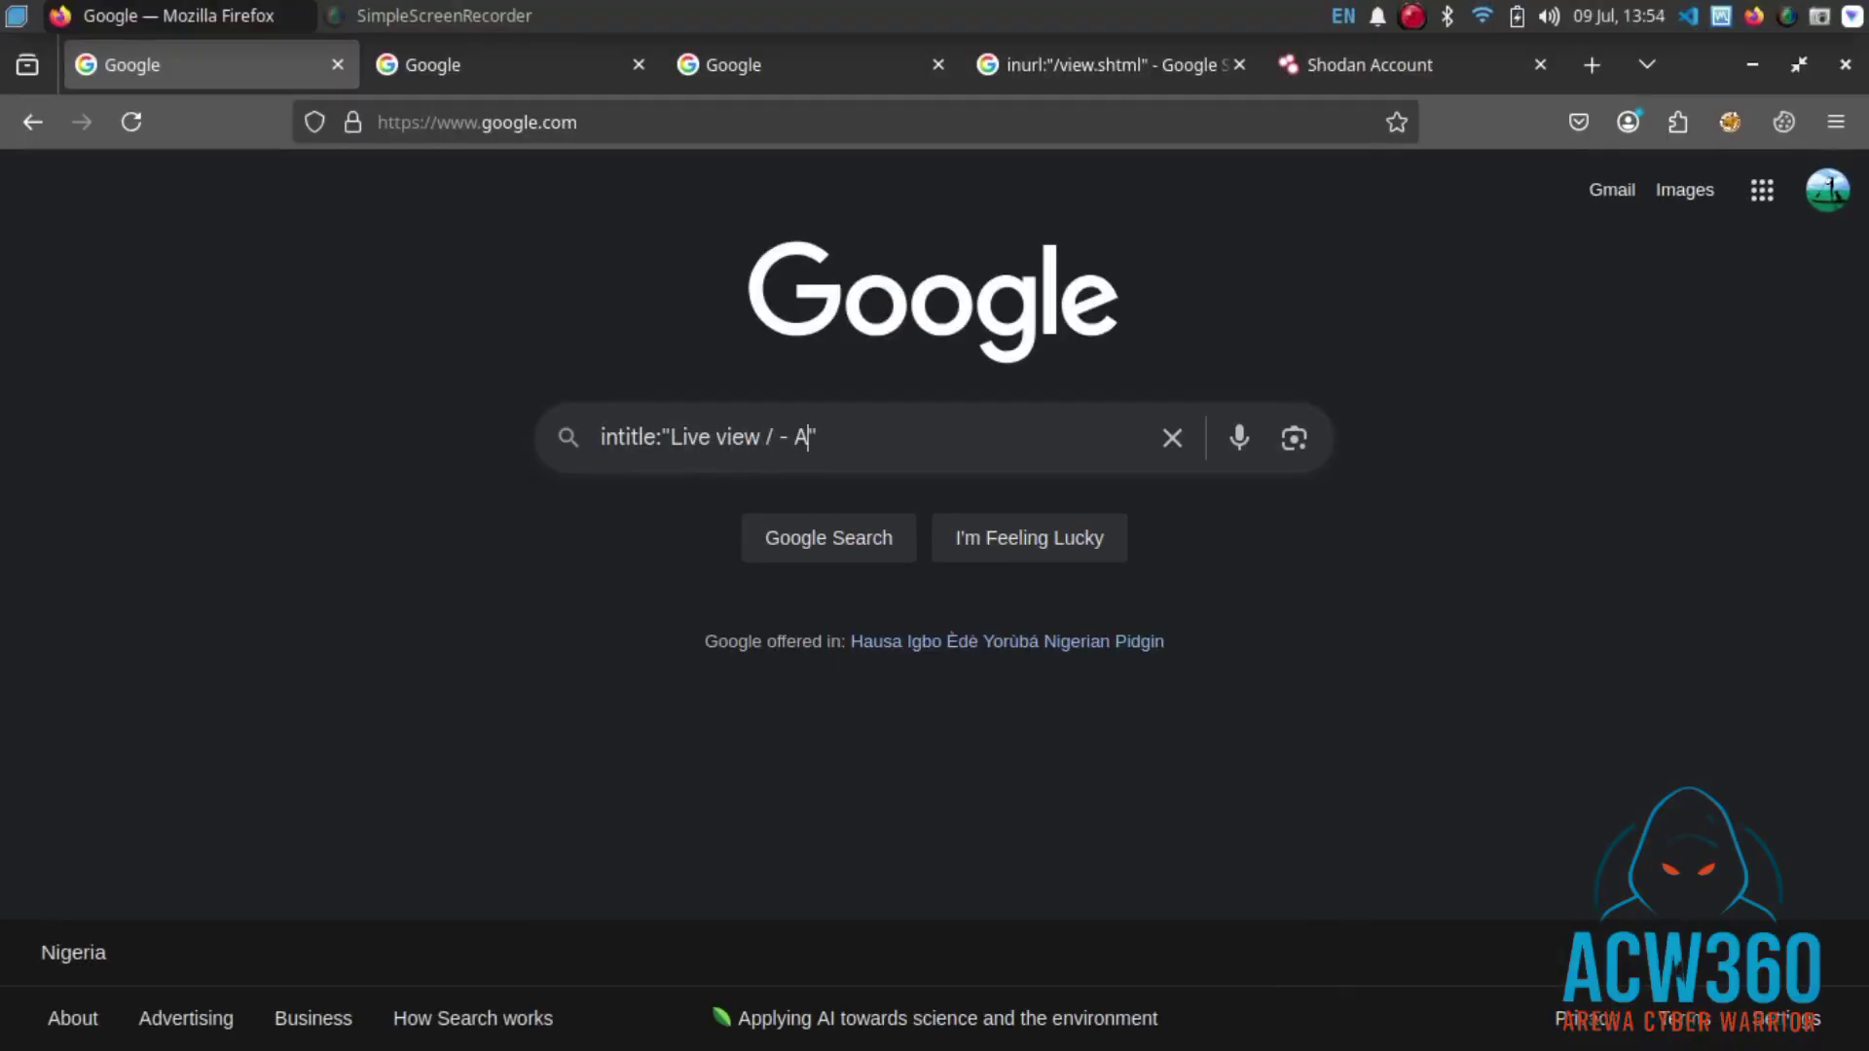
type("Live view / - AXIS")
key("Return")
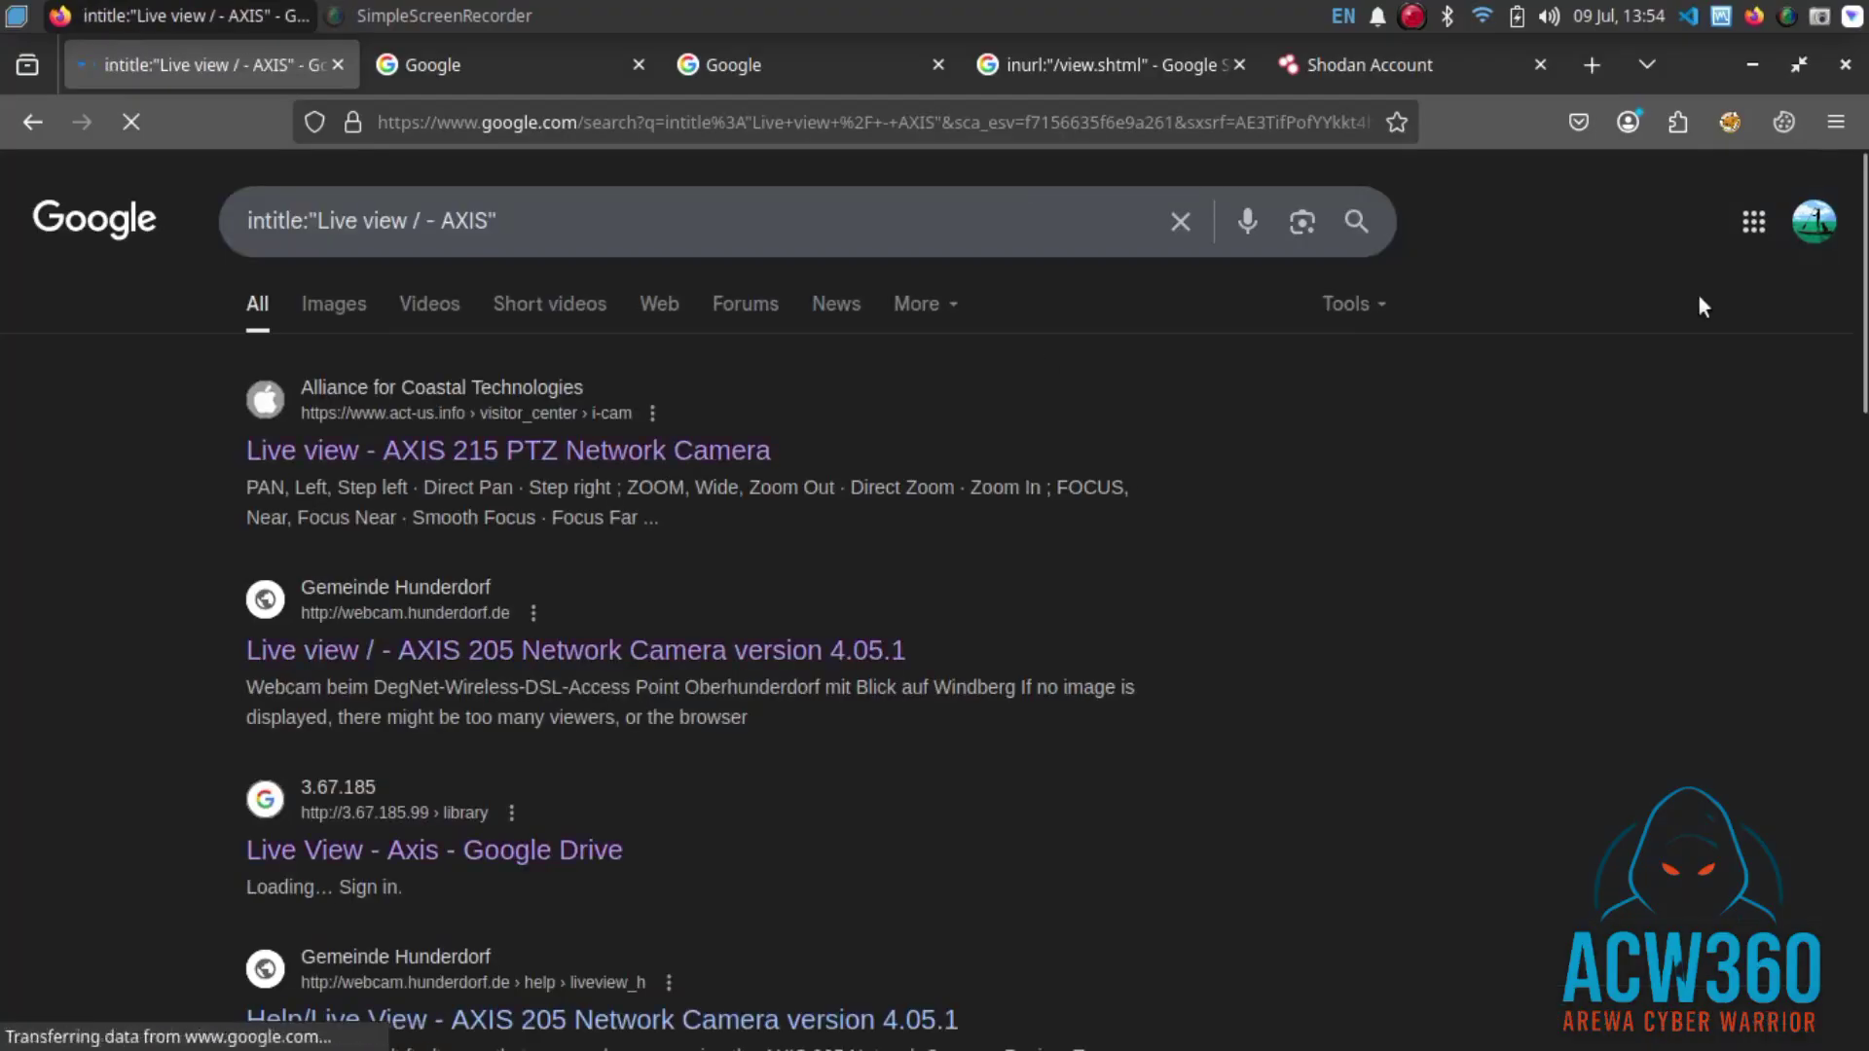
scroll(317, 733, "down", 5)
scroll(317, 734, "up", 5)
left_click(407, 451)
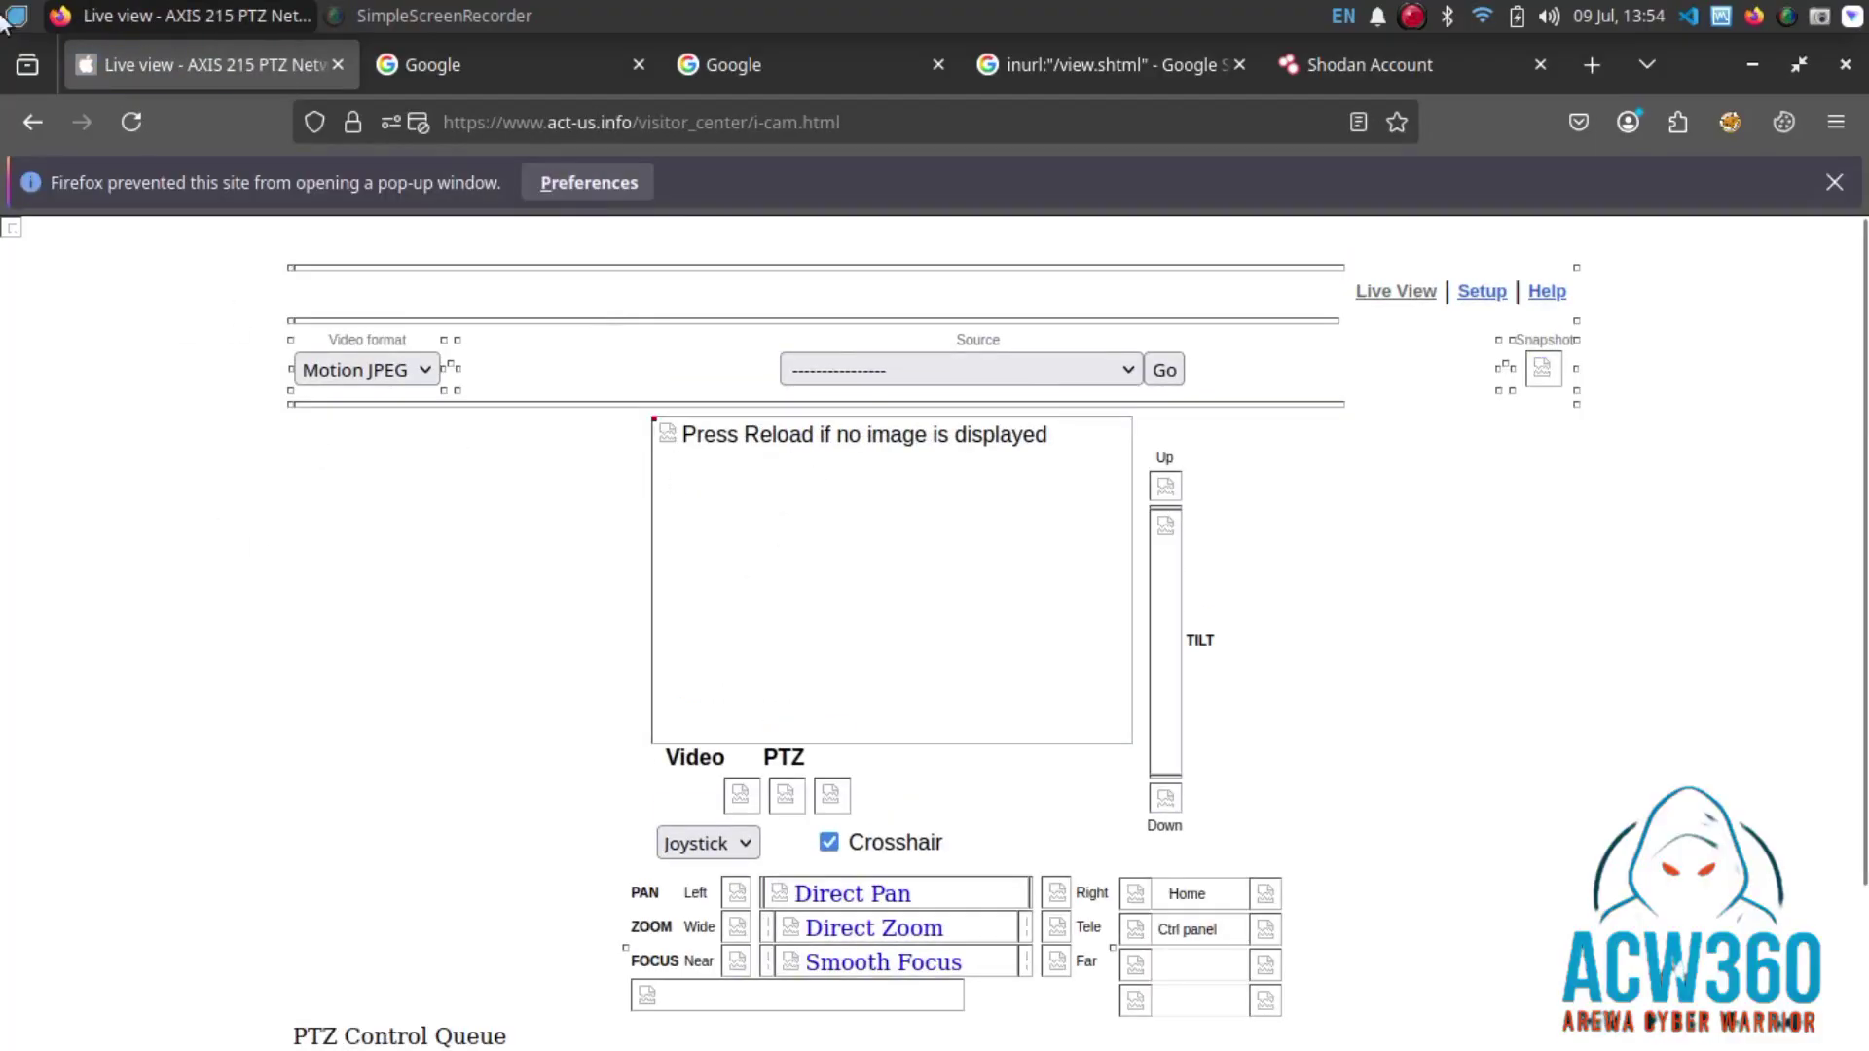
- Open the AXIS 205 camera, then search inurl:top.htm inurl:currenttime and open the CS-5B9782(AIC250) result
key("alt+Left")
left_click(408, 419)
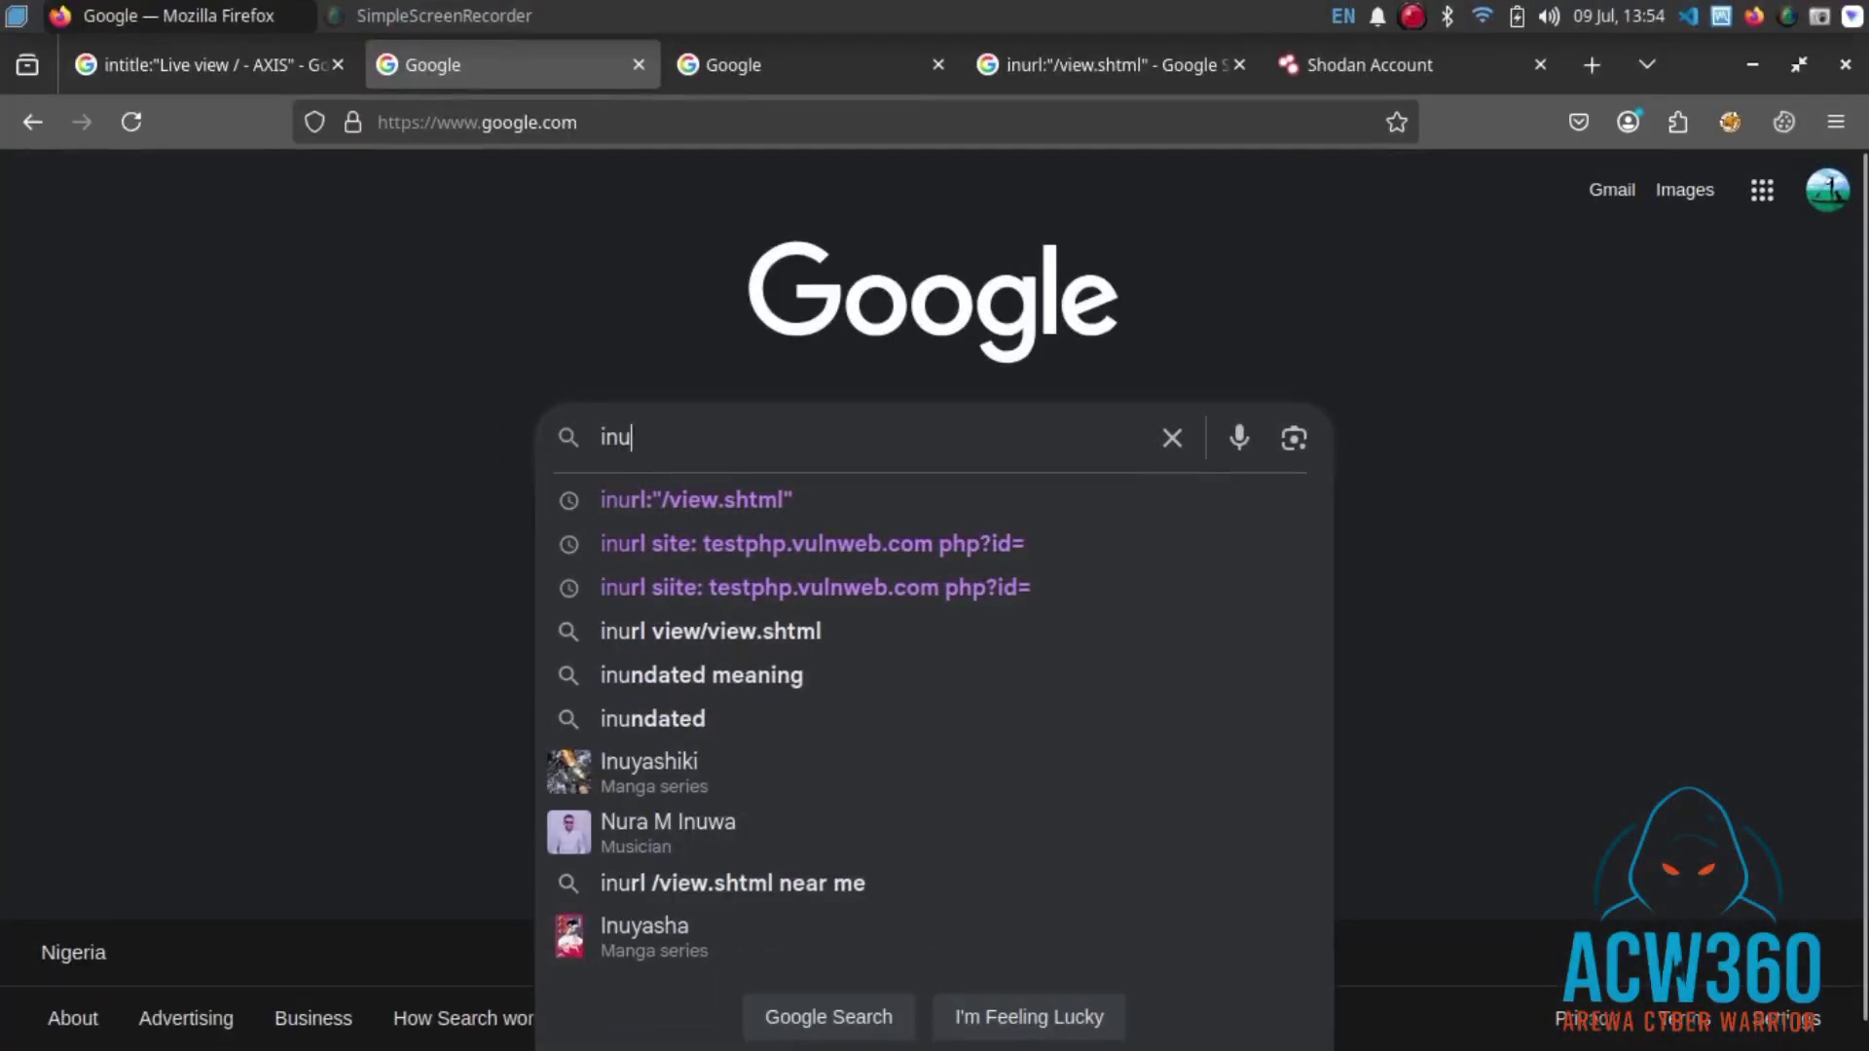
type("rl:")
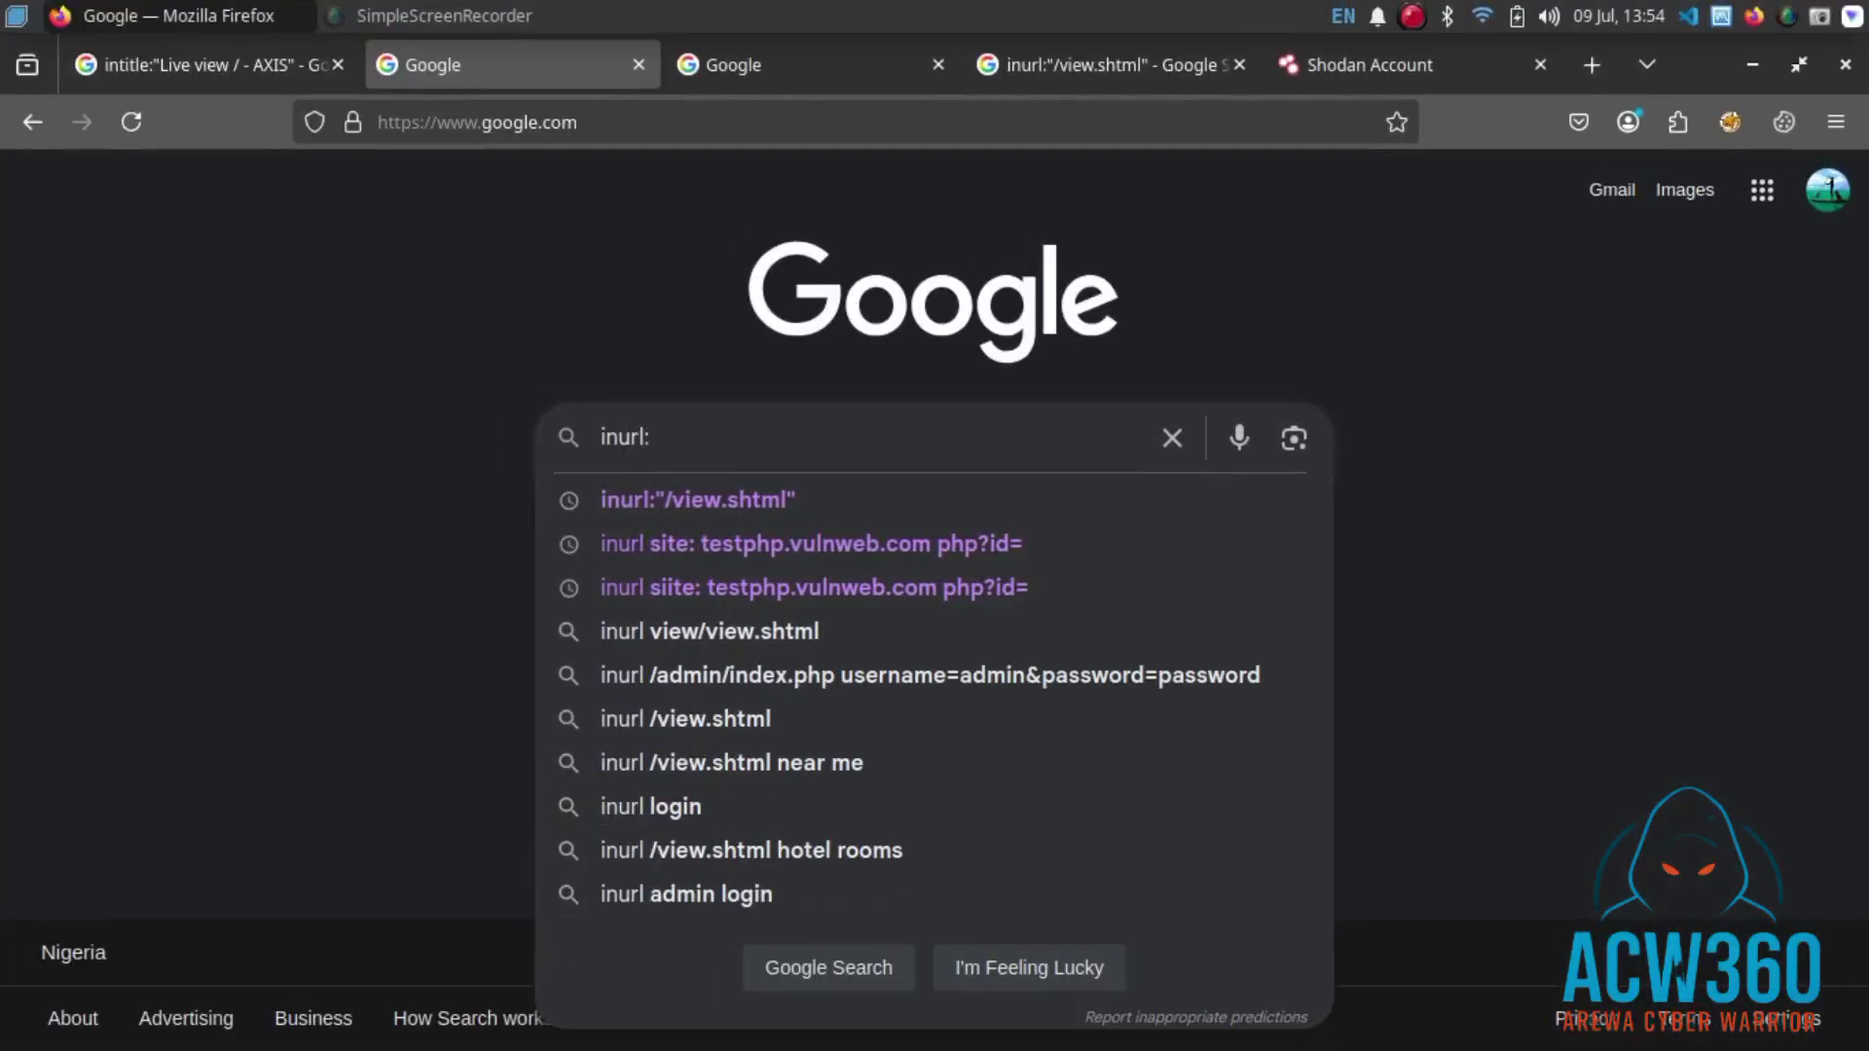
type("top.htm inurl:currenttime")
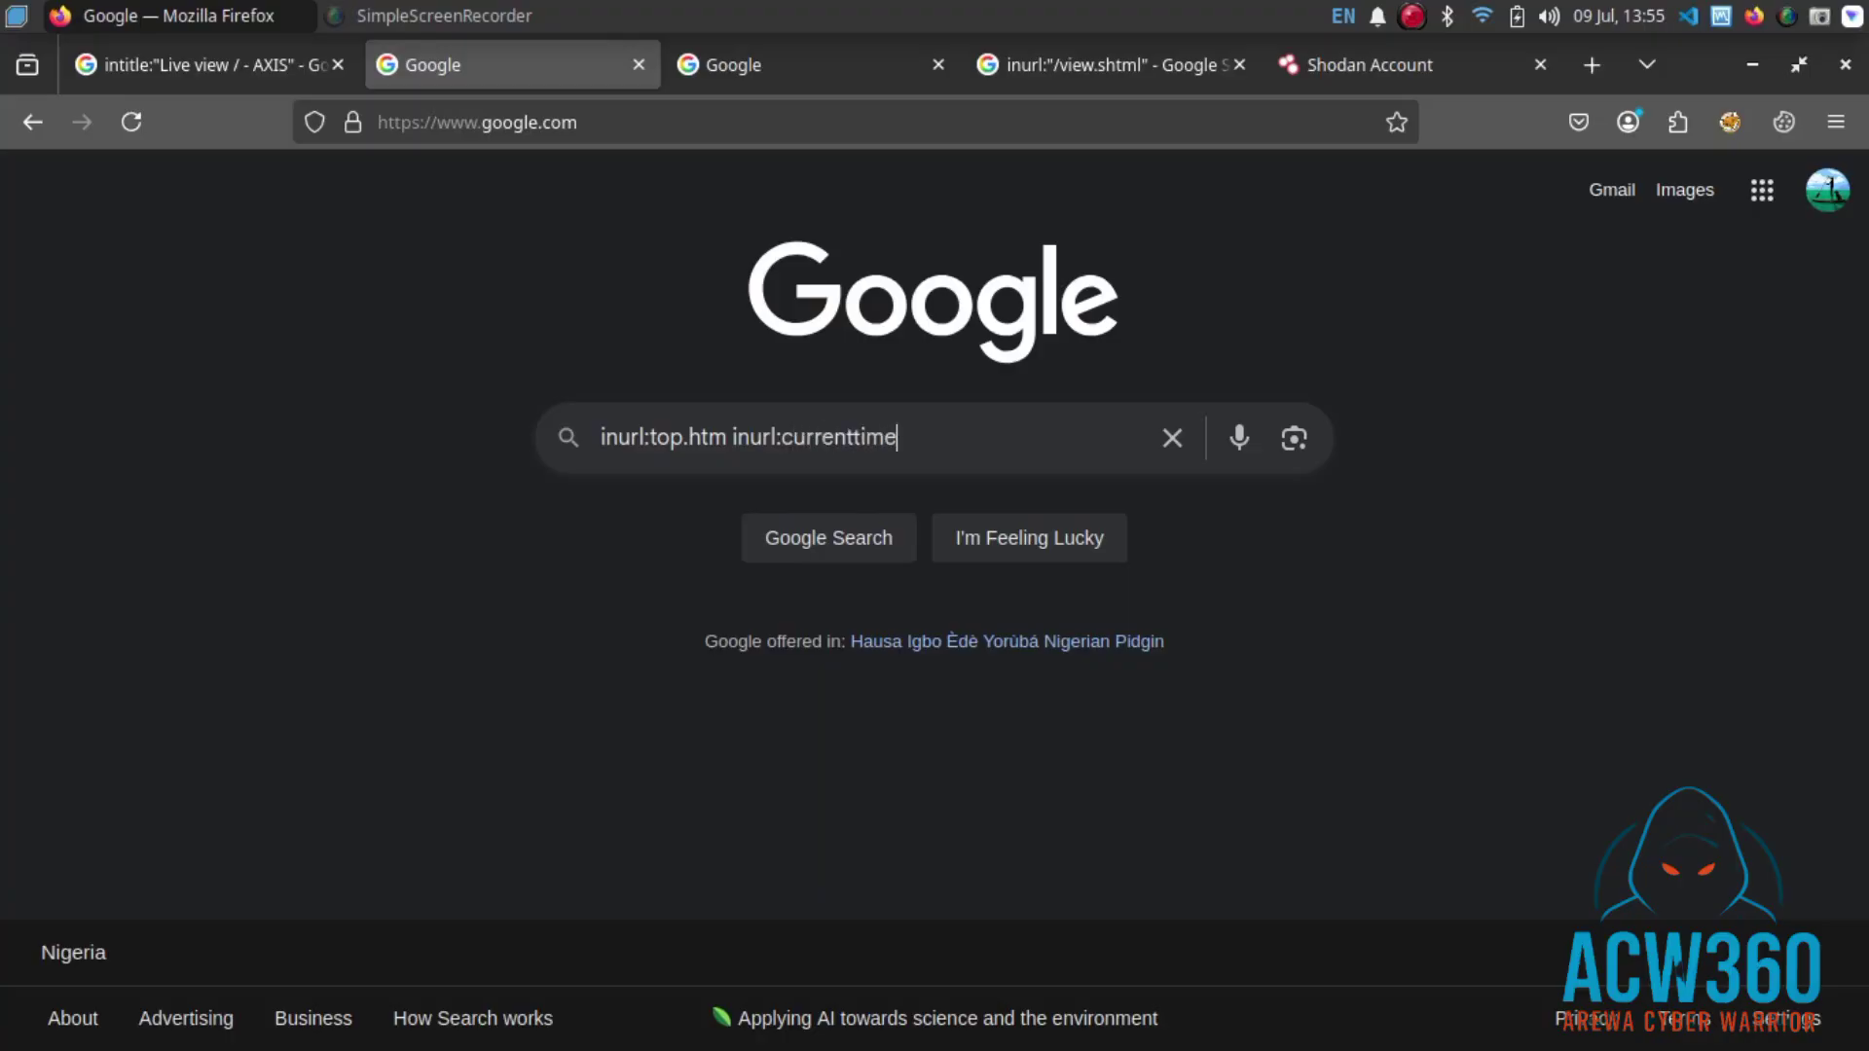
key("Return")
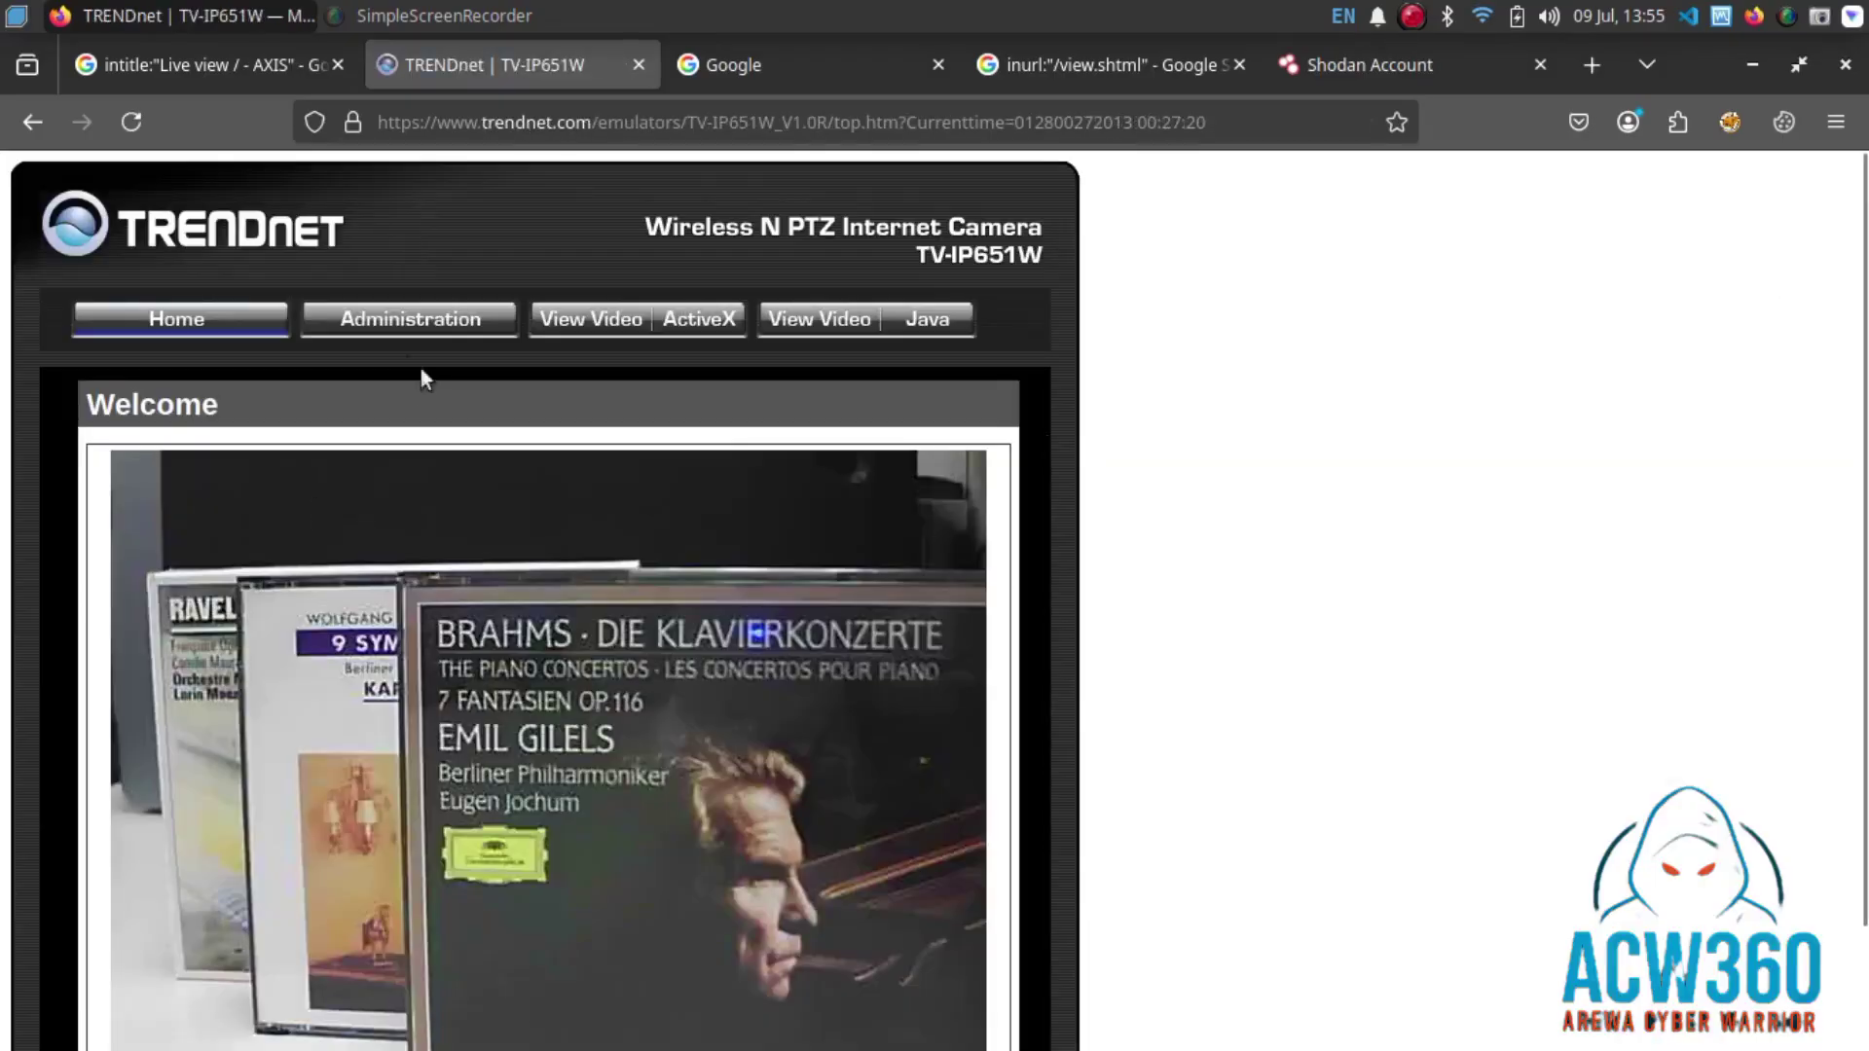
left_click(32, 121)
left_click(294, 595)
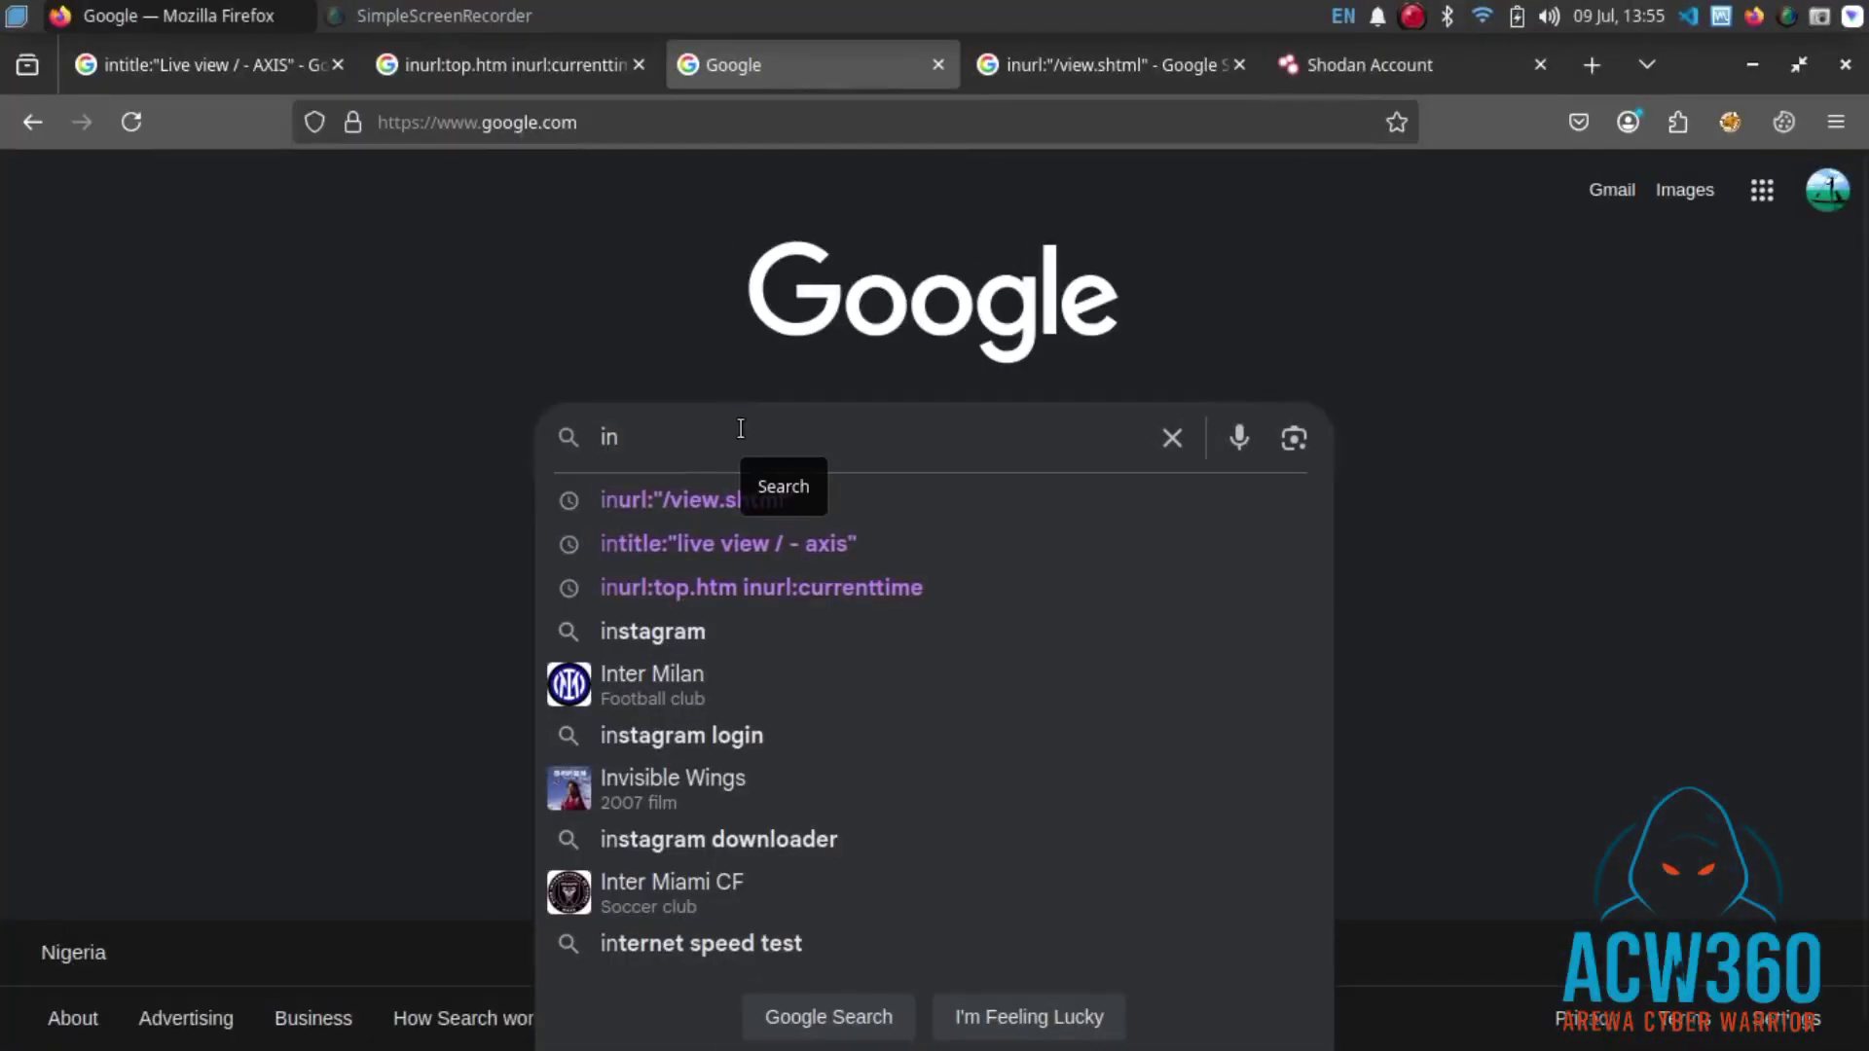
- Search inurl:/view/index.shtml to list Axis webcam pages such as flightcam1.pr.erau.edu
type("u")
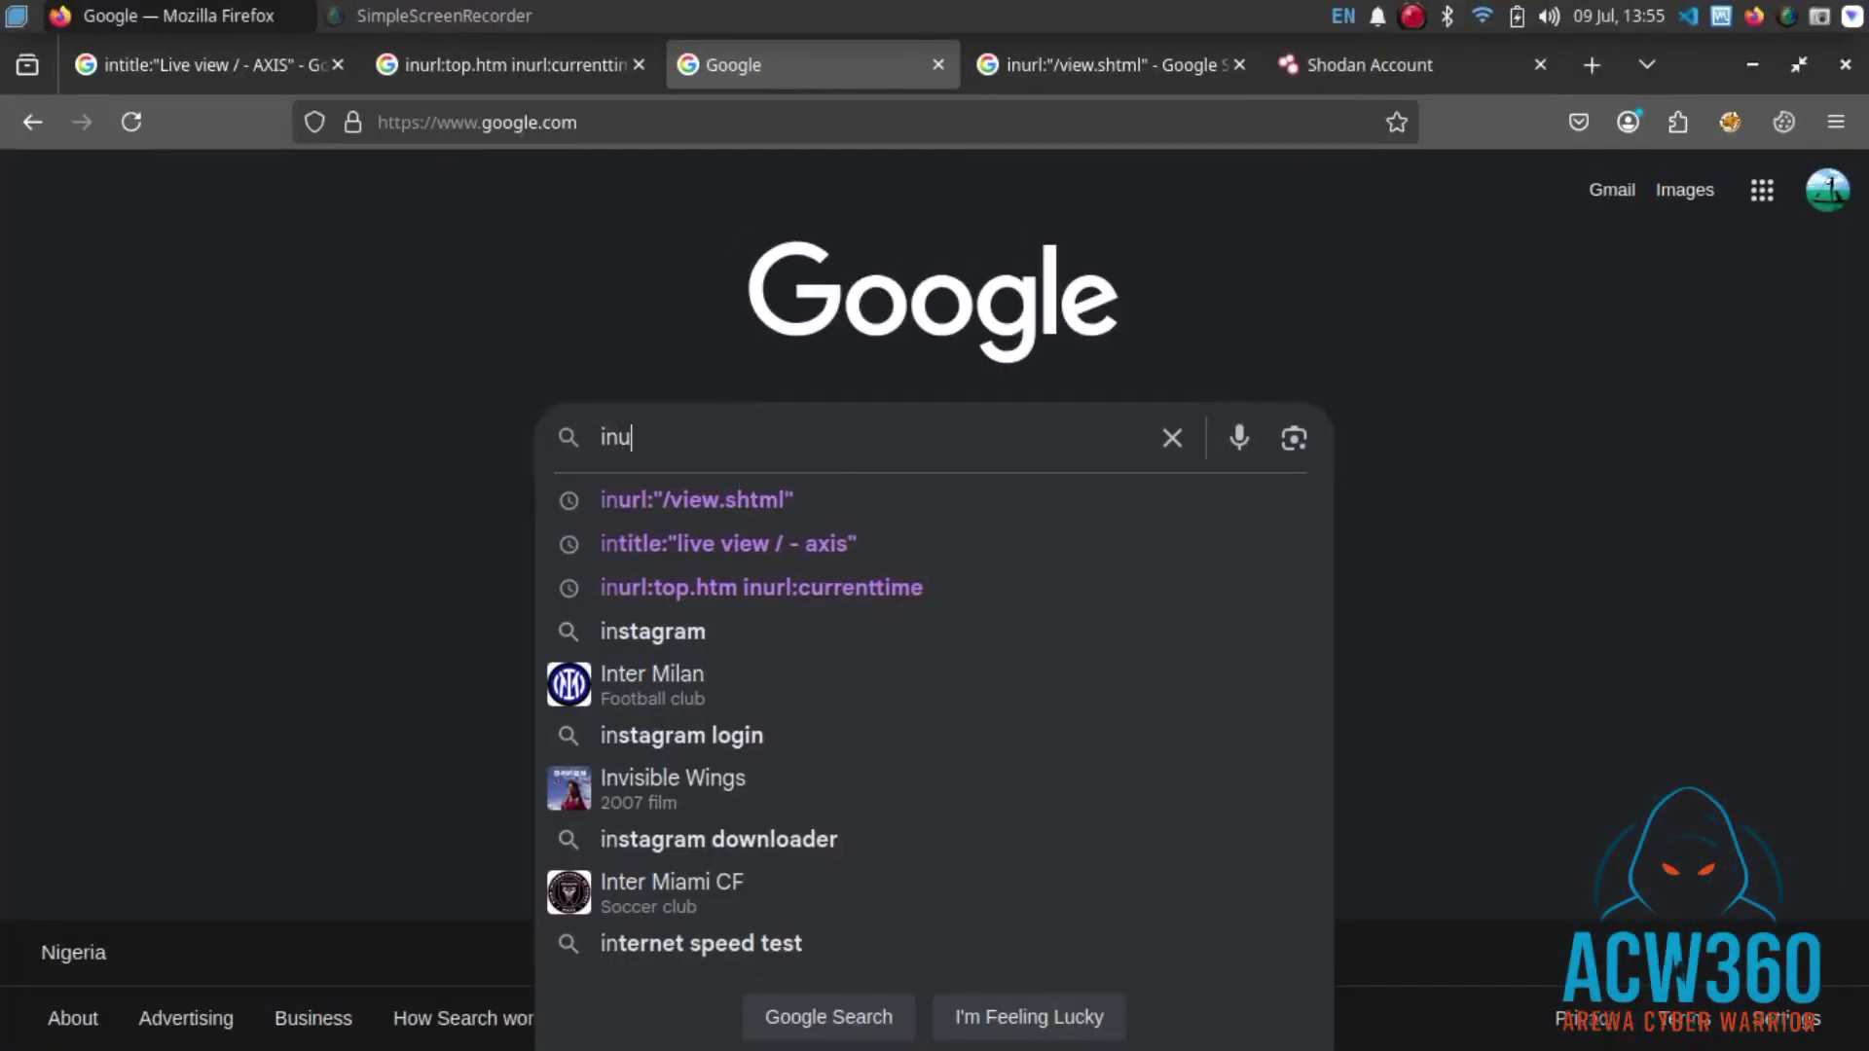
type("rl:/v")
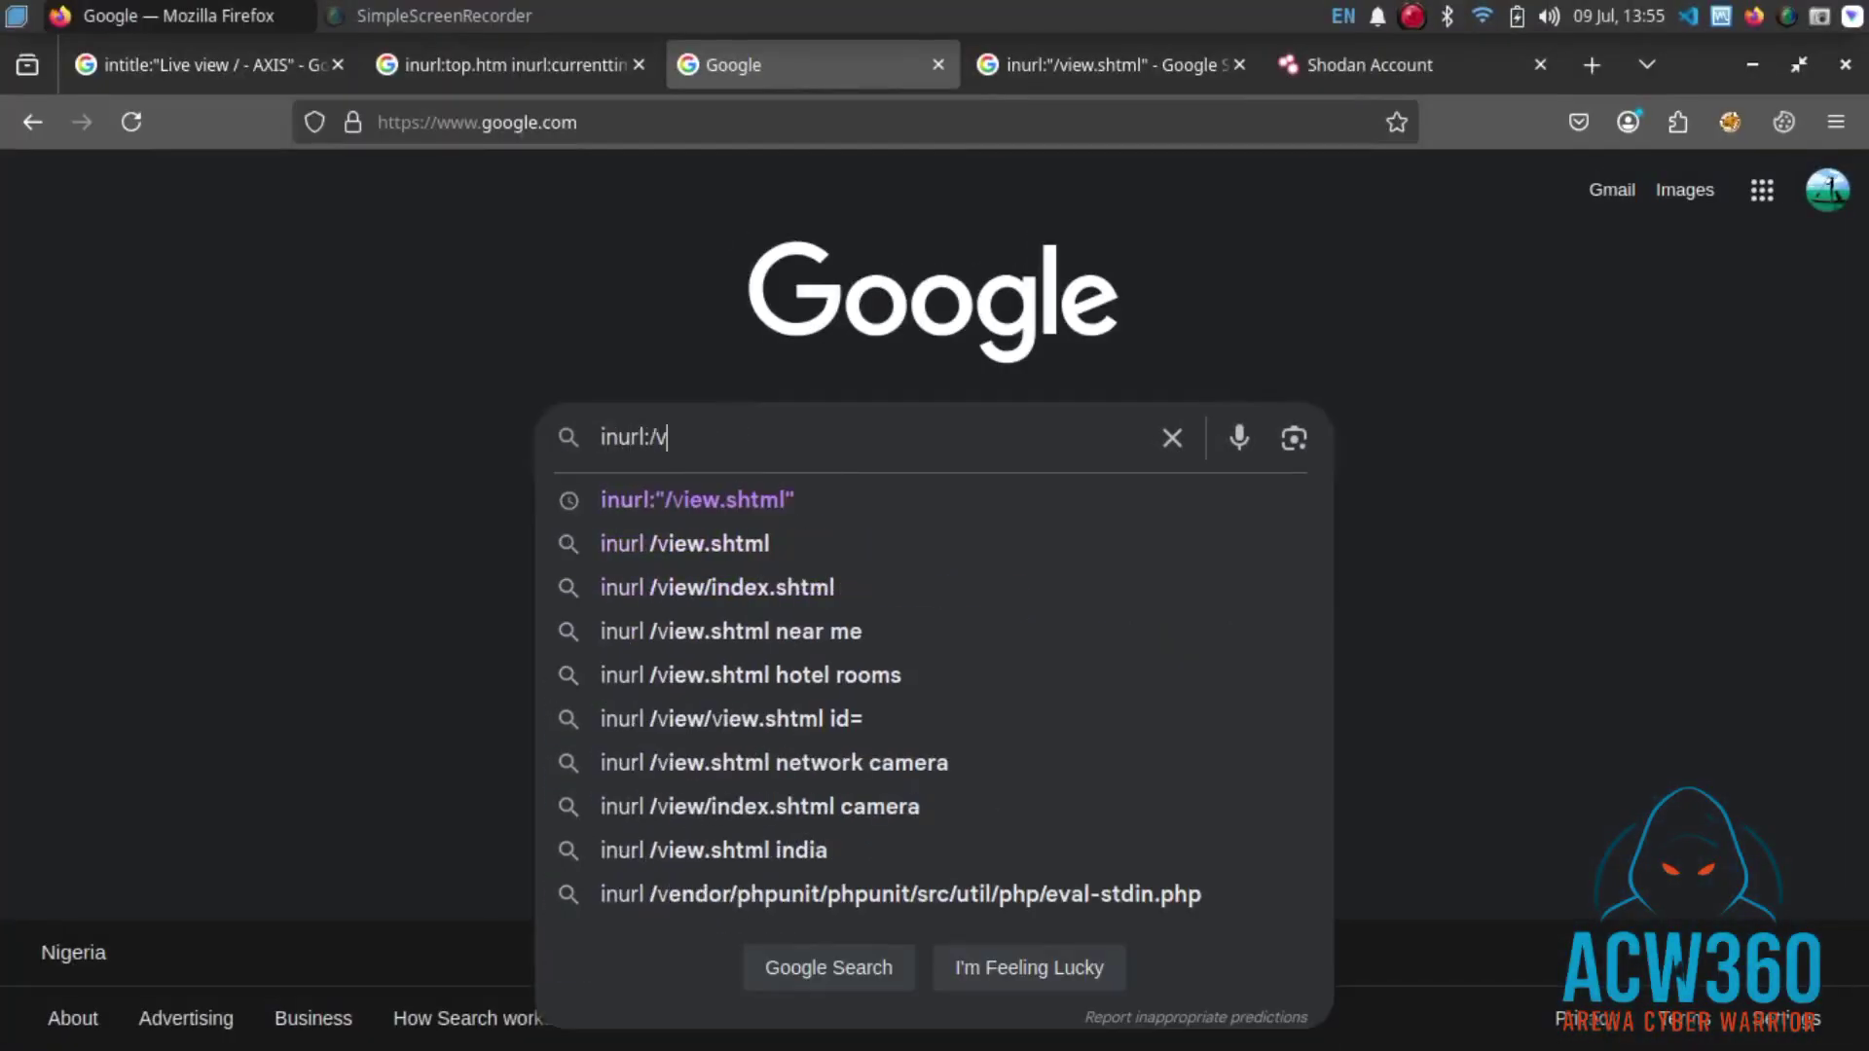
type("iew/")
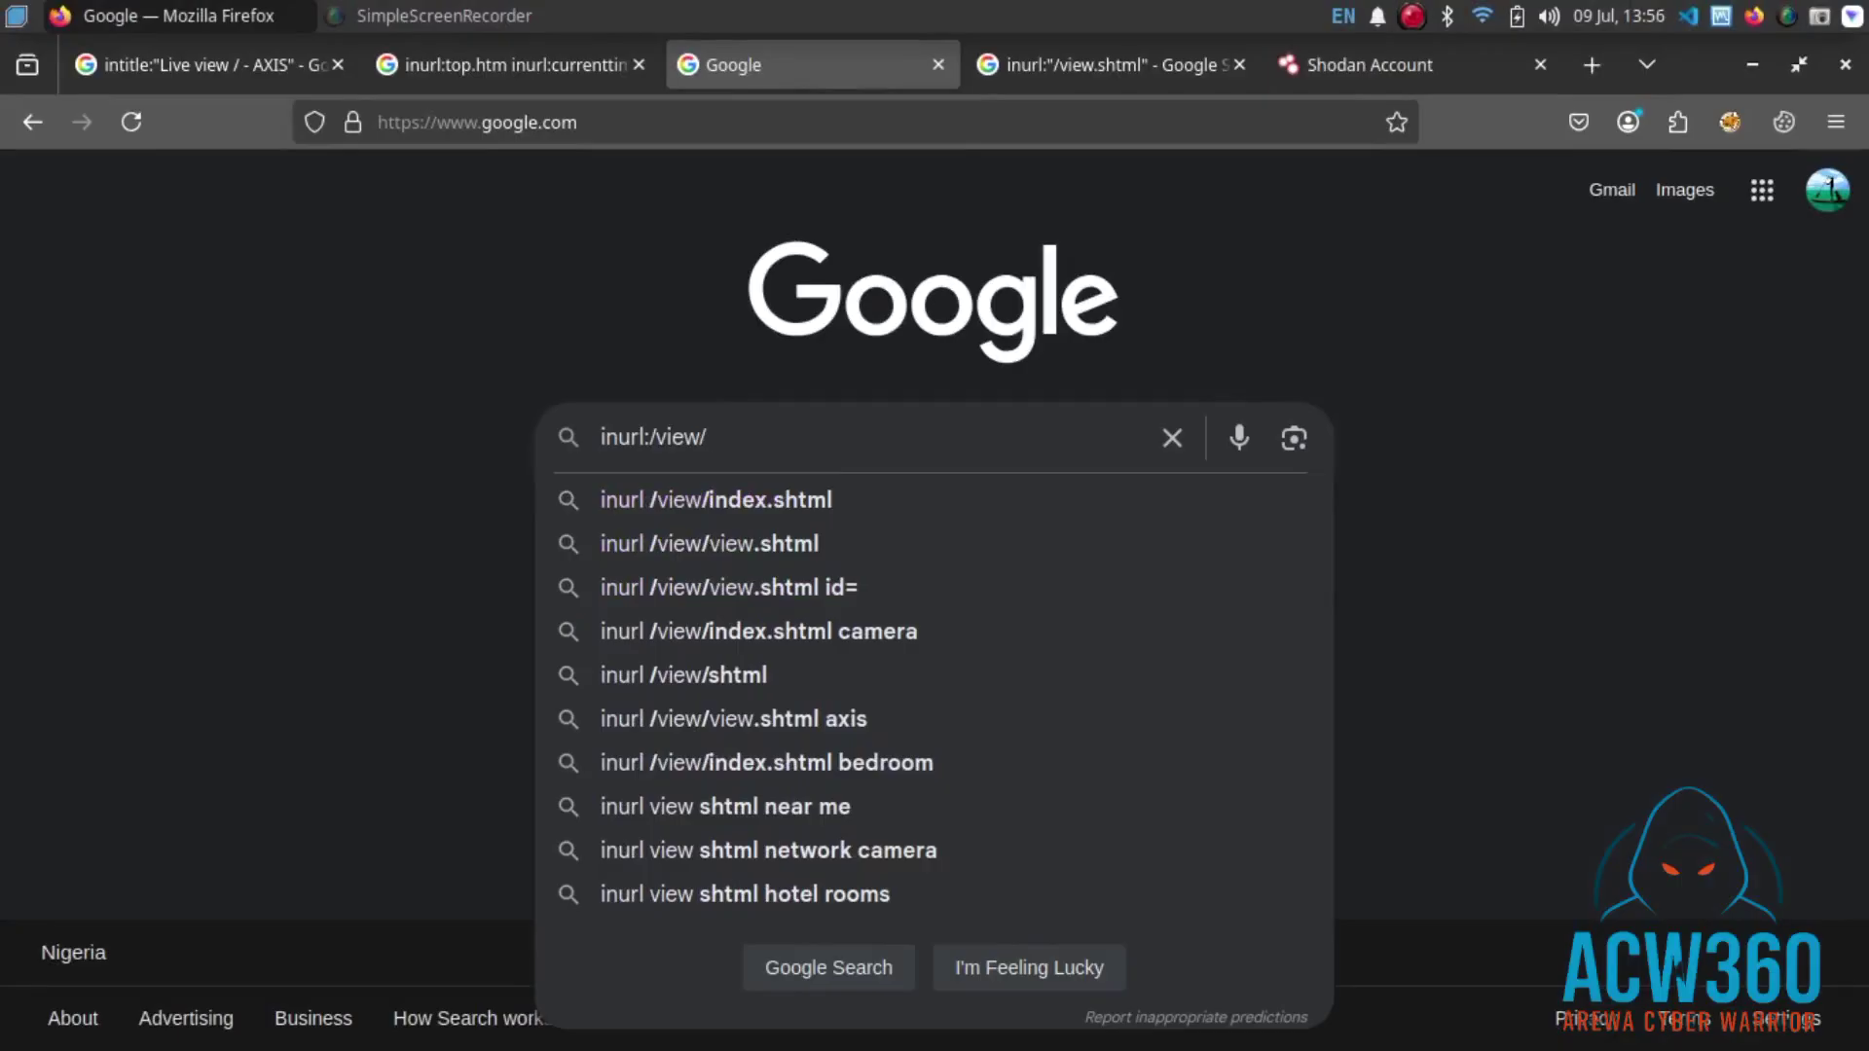
type("index.")
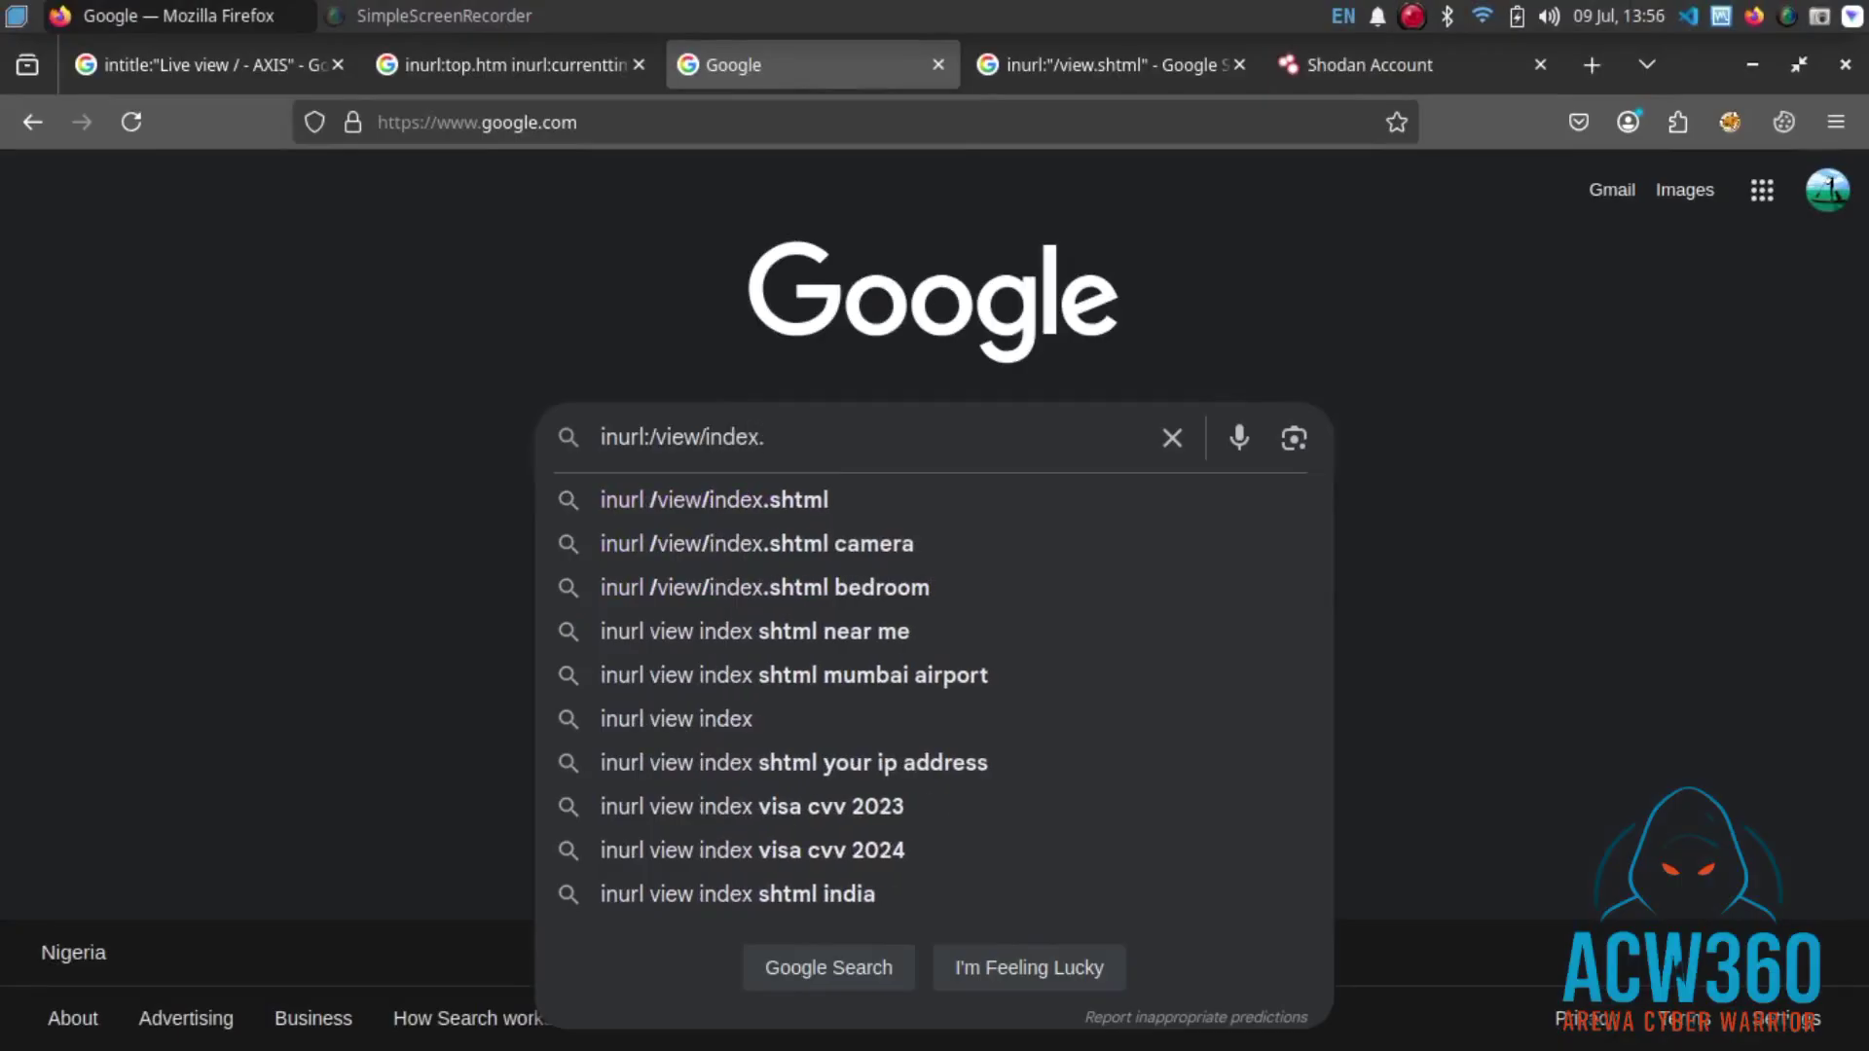
type("shtml")
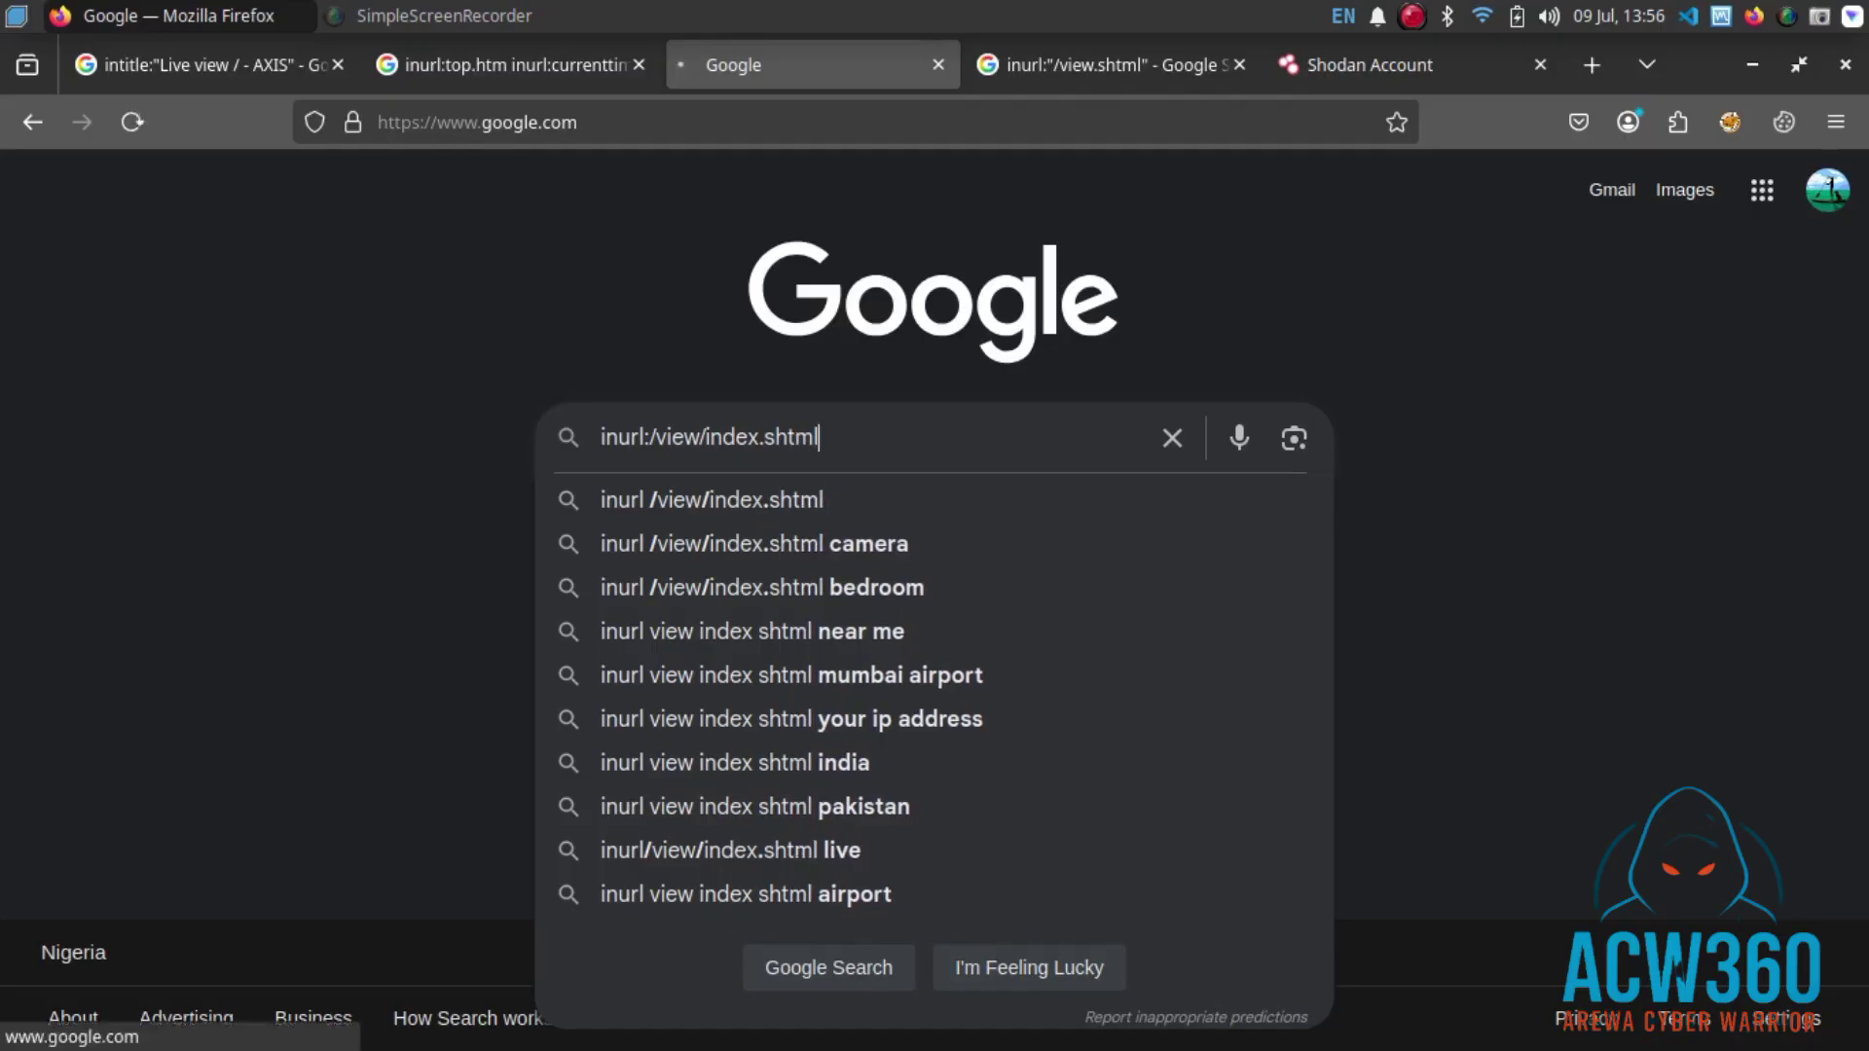
key("Return")
scroll(1861, 523, "down", 5)
scroll(1861, 522, "up", 5)
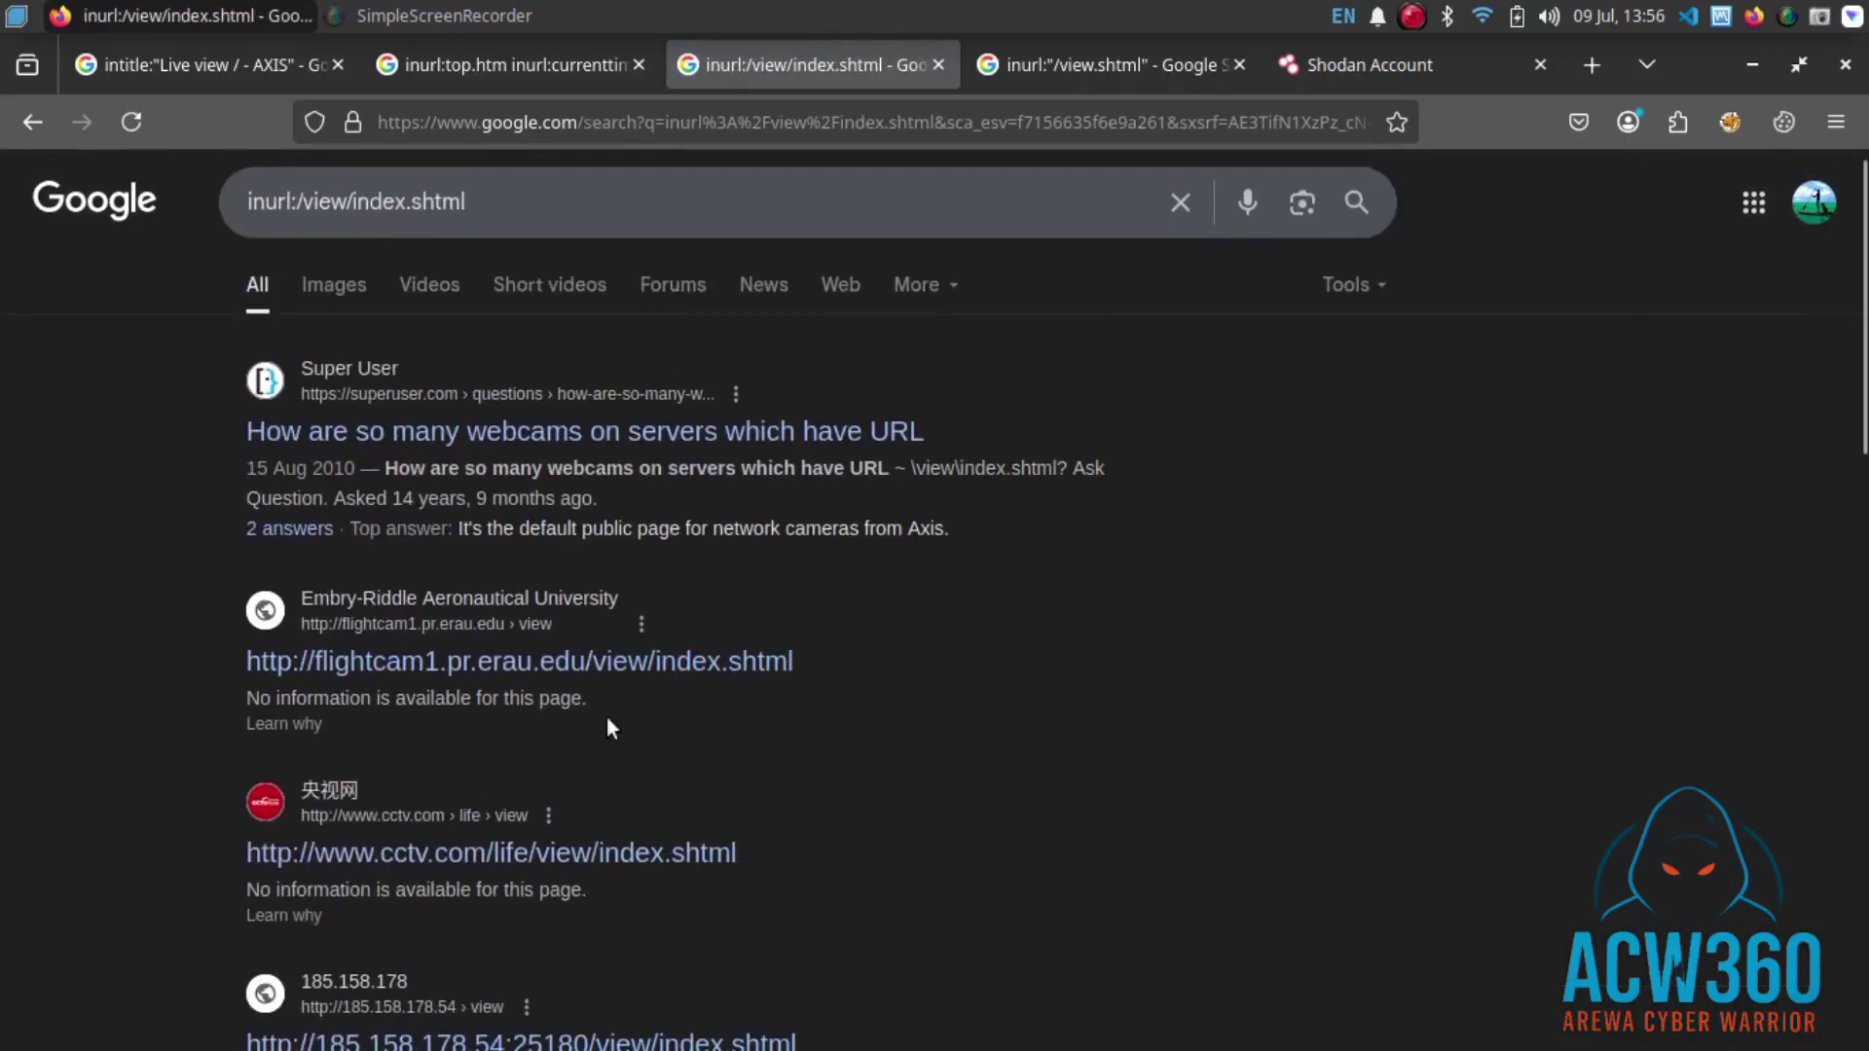
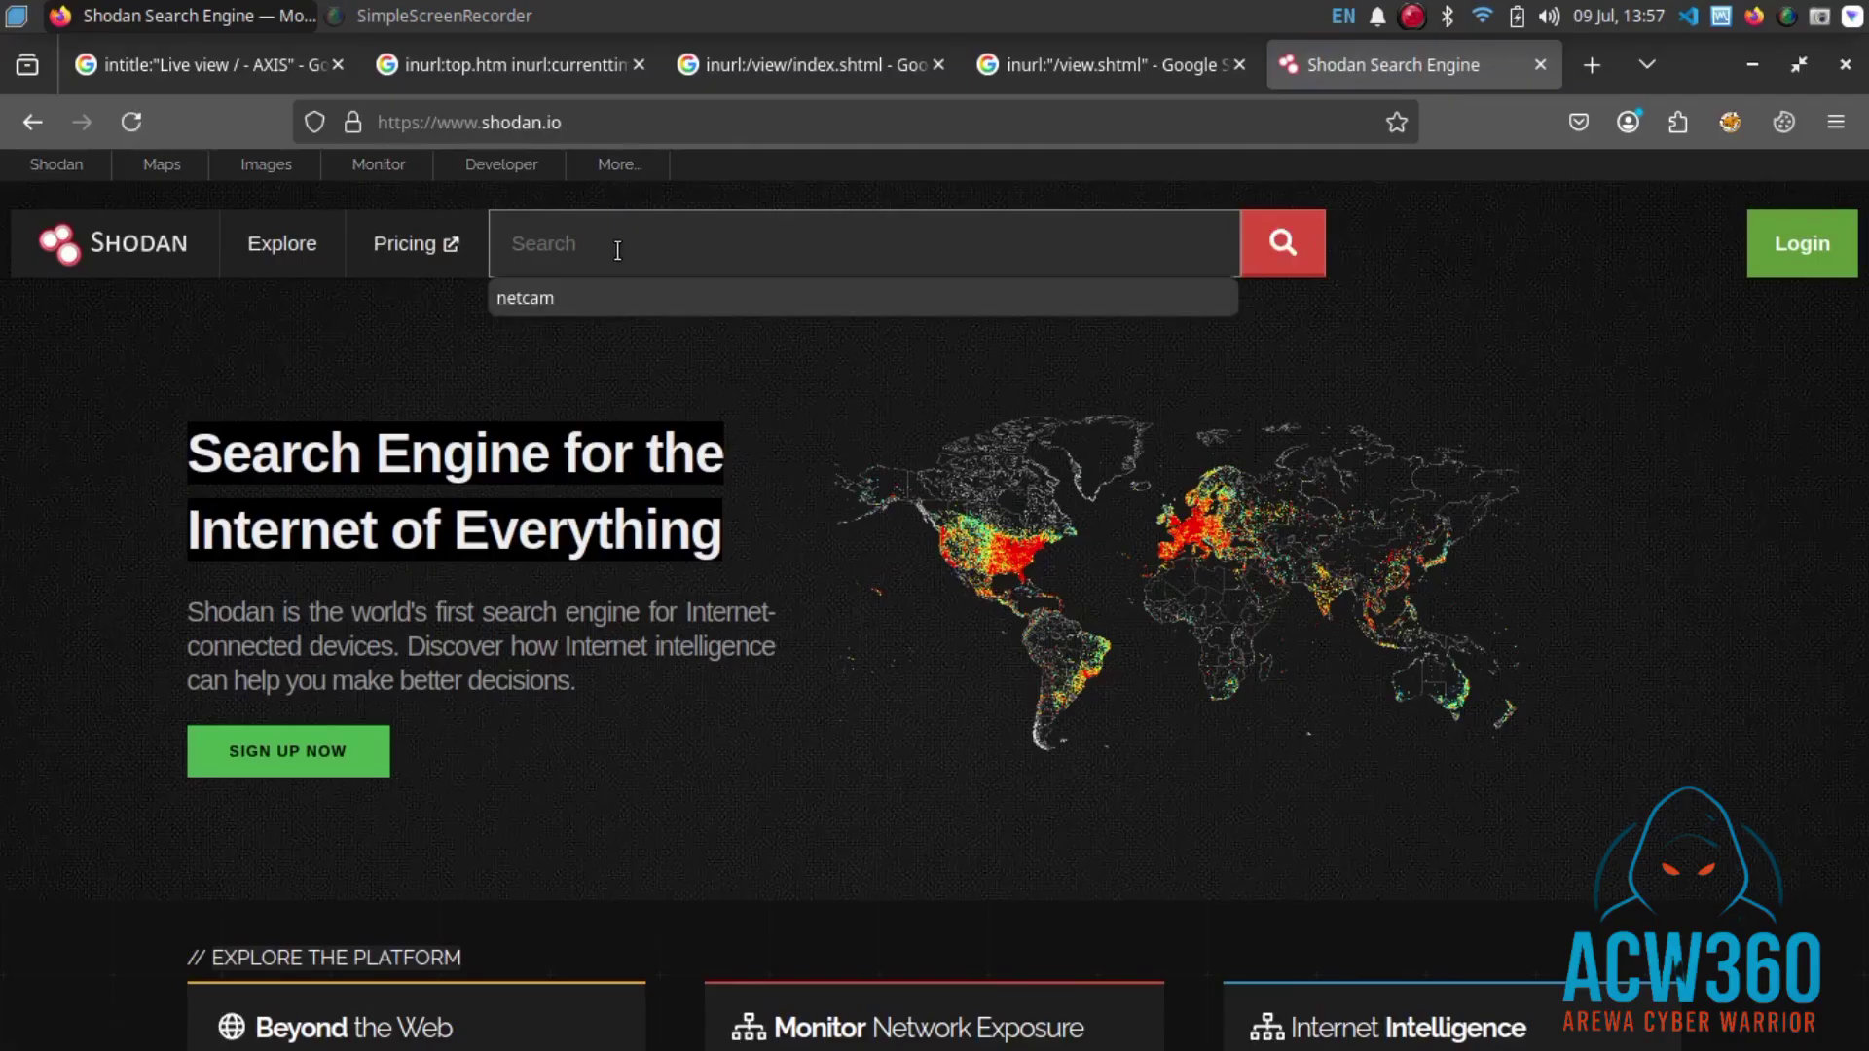
- Enter the query port:554 has_screenshot:true in the Shodan search box
type("port:554 has_screenshot:true")
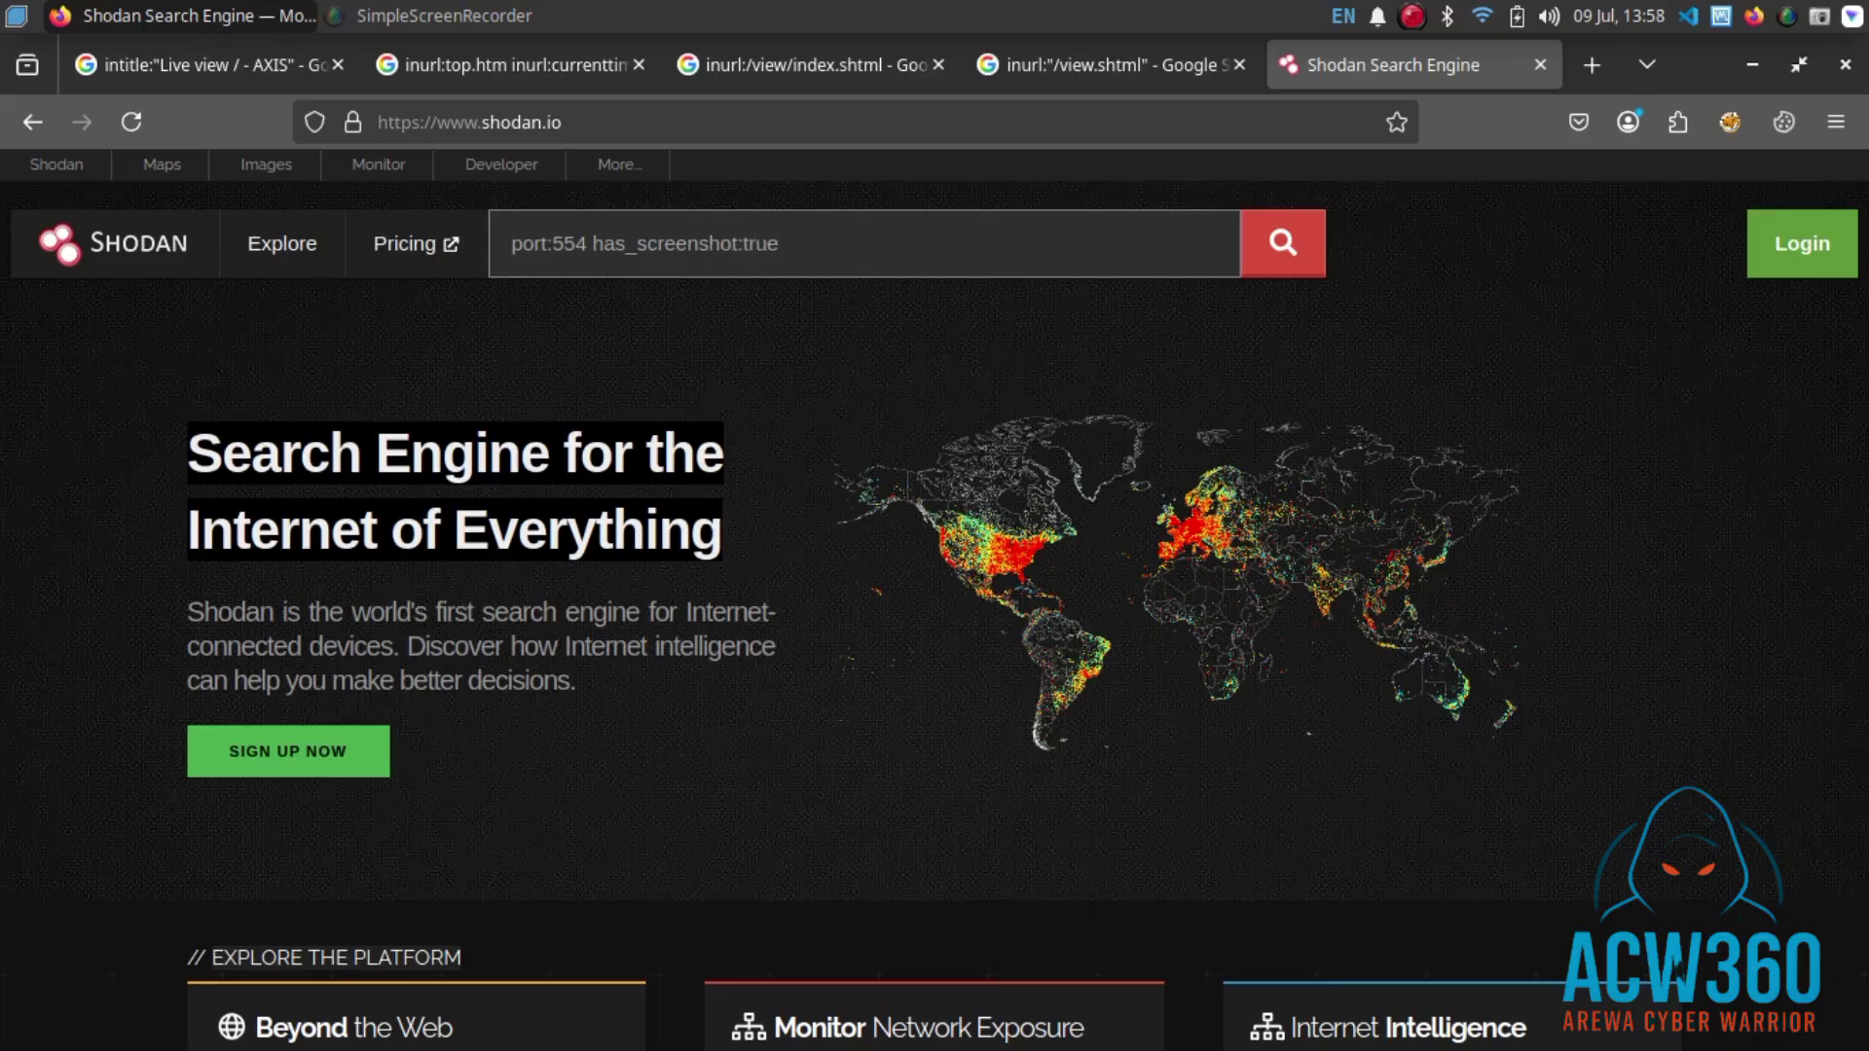
- Run the port:554 has_screenshot:true search and scroll through its 19,237 camera results
key("Return")
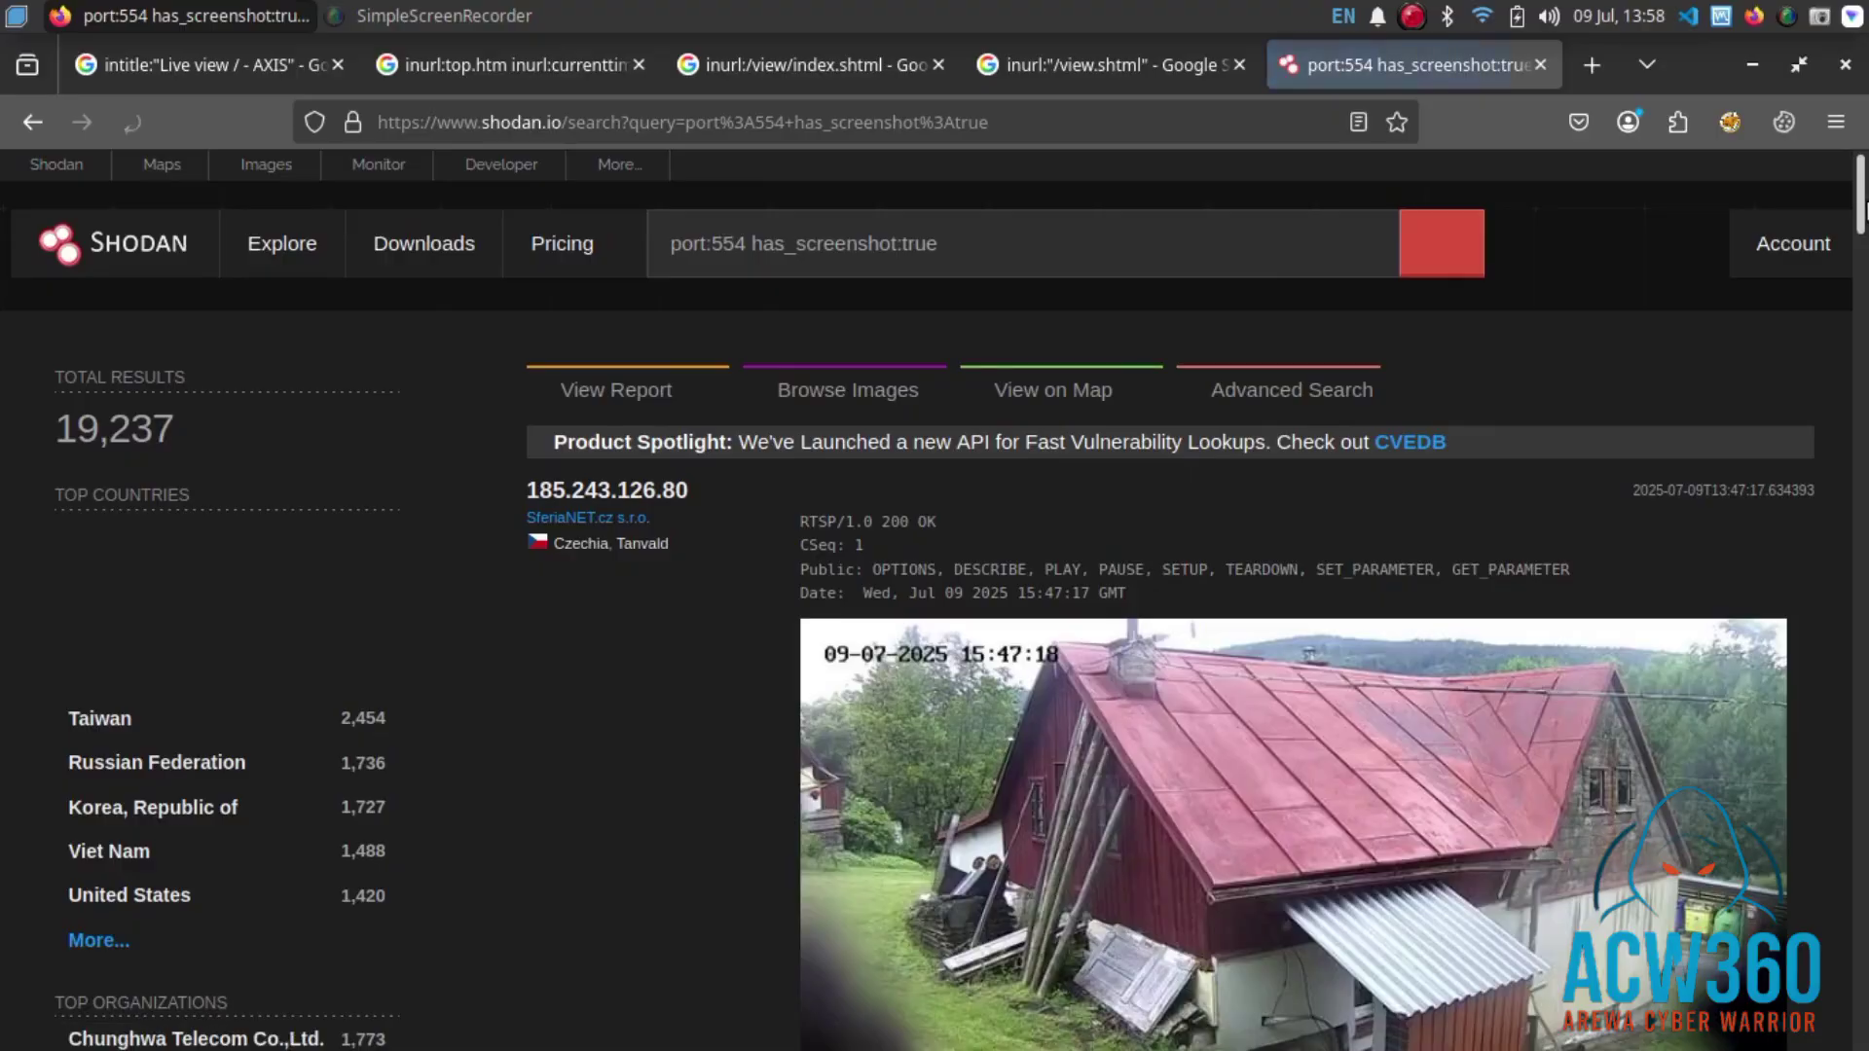
left_click_drag(1863, 208, 1863, 475)
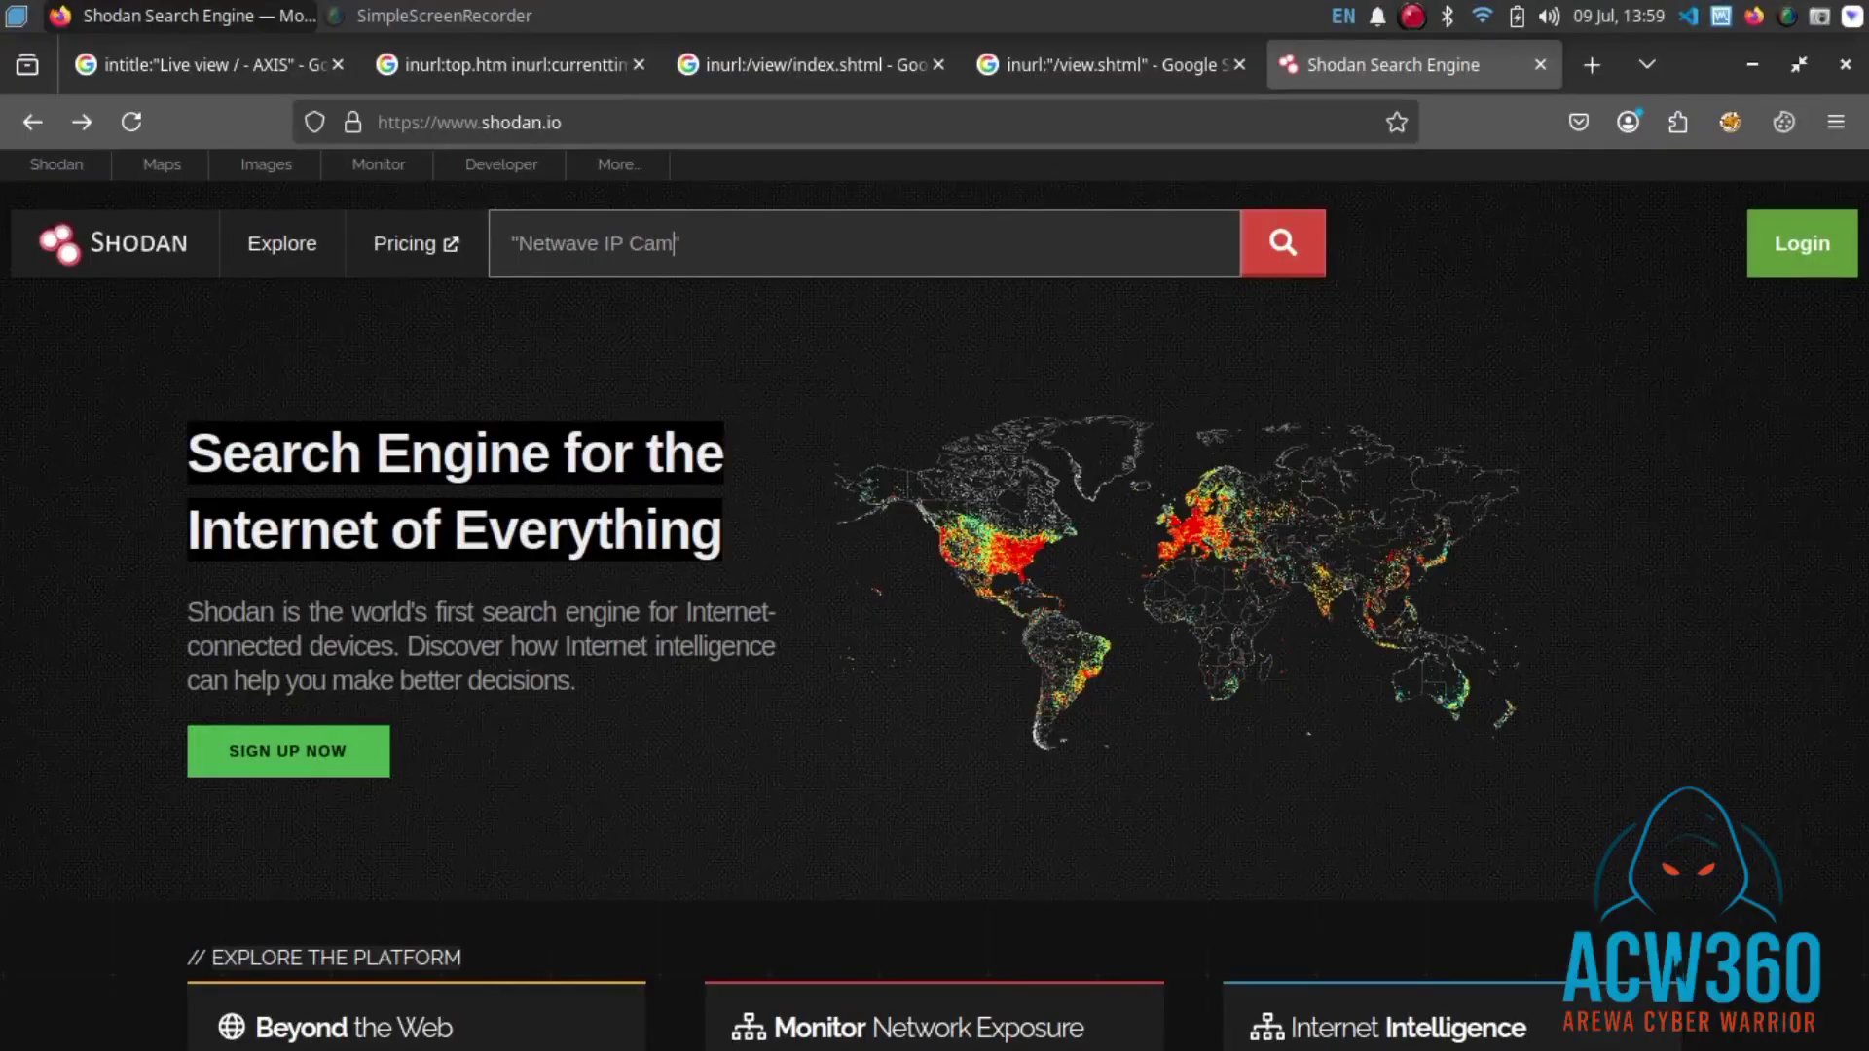
- Run the 'Netwave IP Camera' search and scroll through the 16,628 matching devices
key("Return")
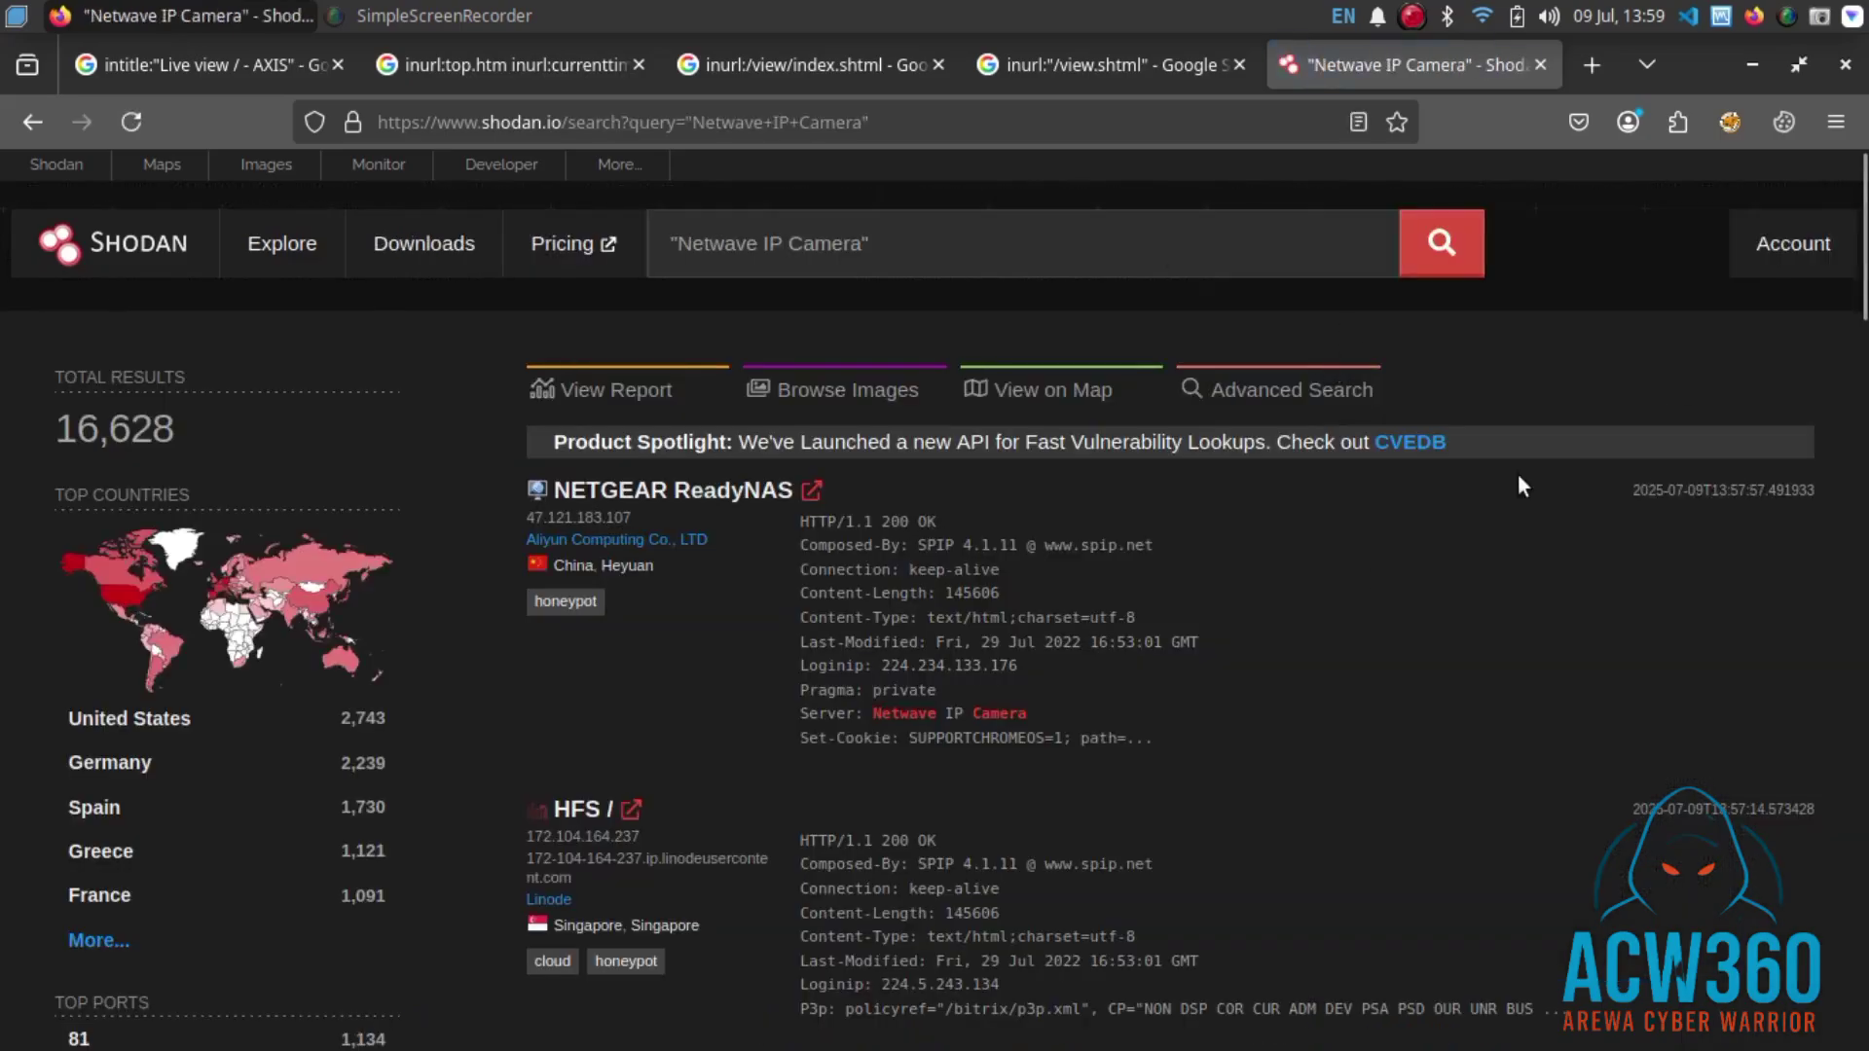
left_click_drag(1863, 295, 1708, 188)
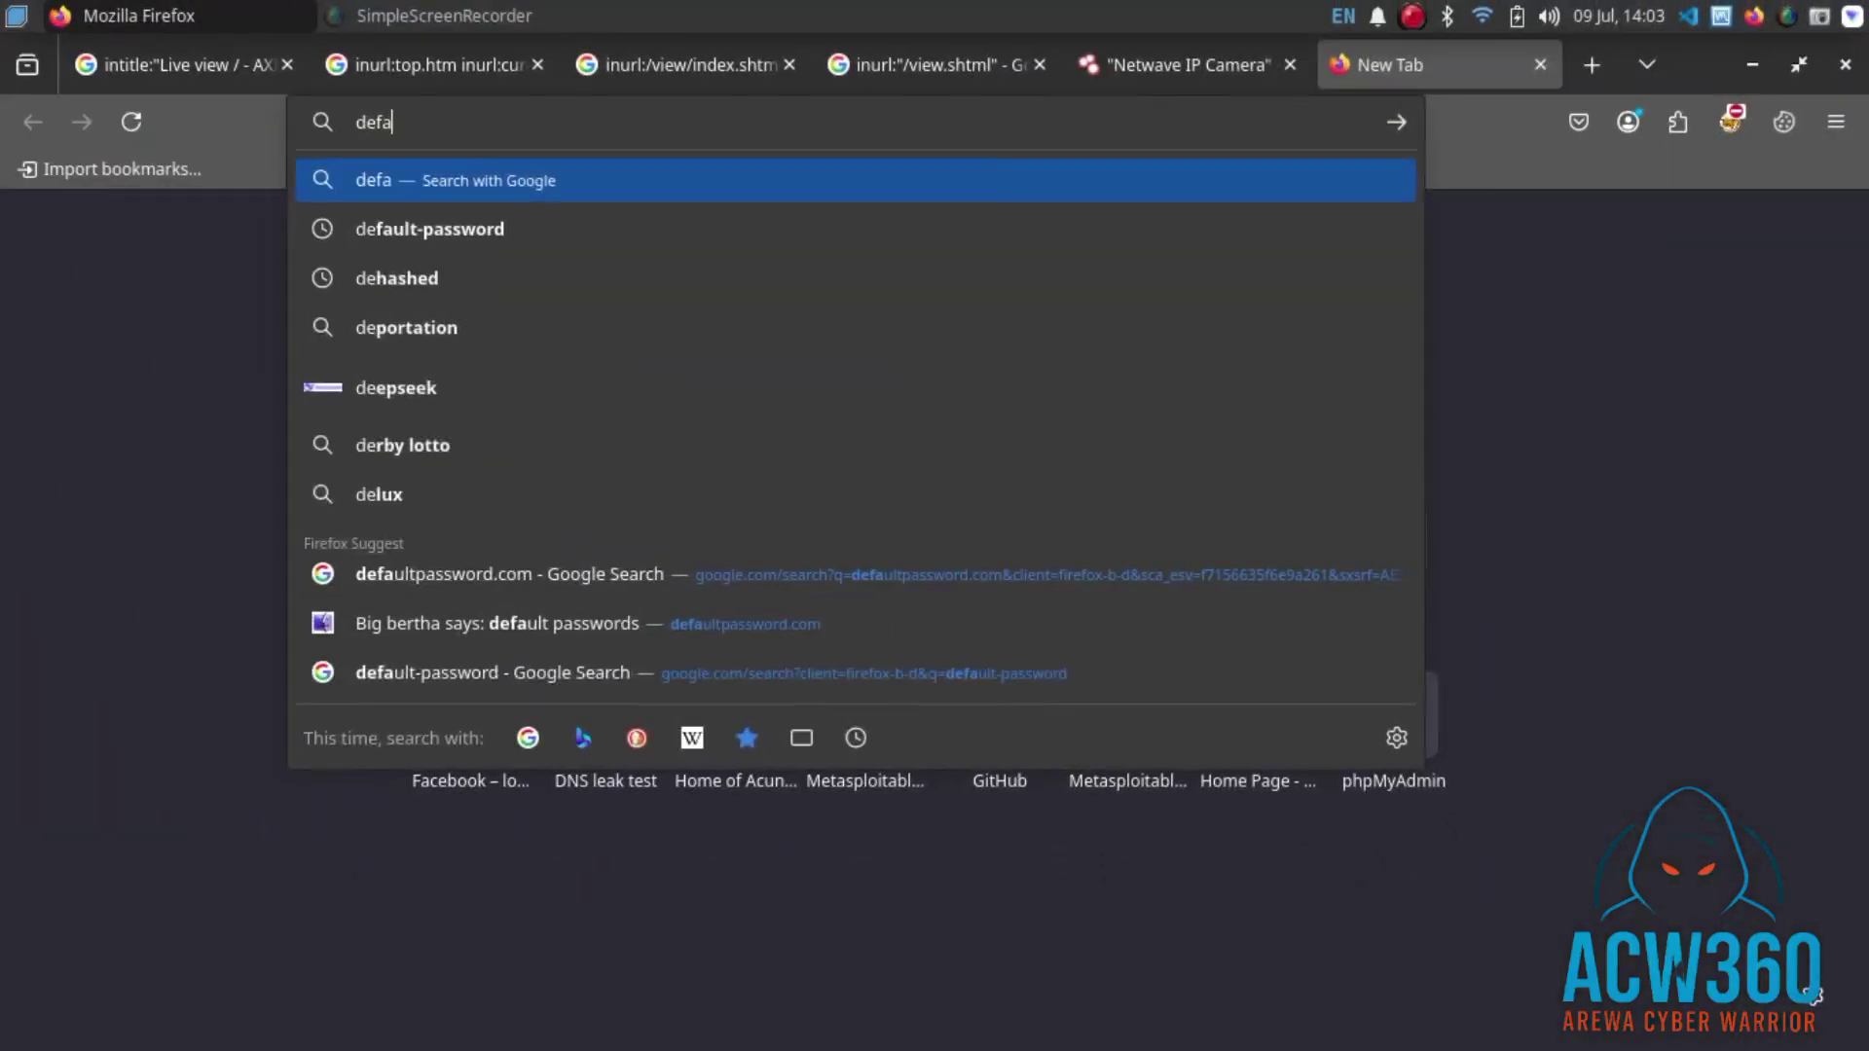
- Load defaultpassword.com and scroll down its 1812-entry list of default passwords
type("ult")
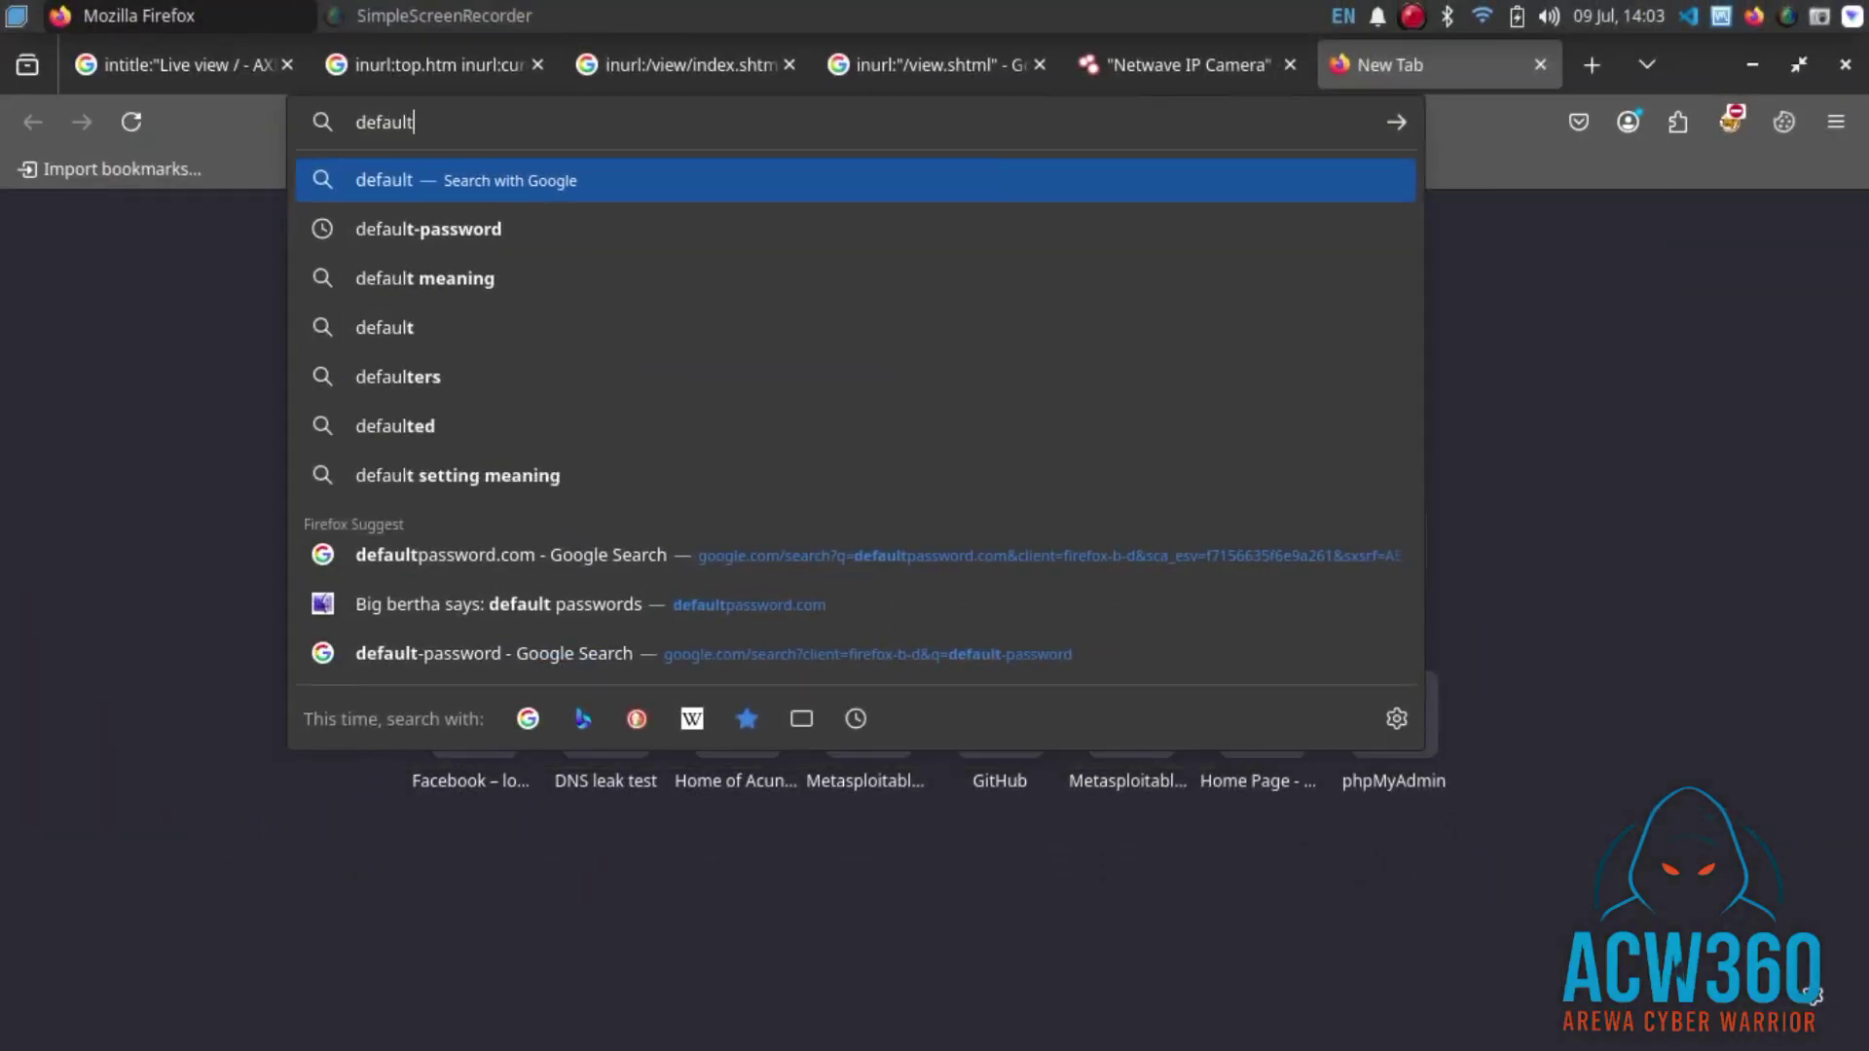
type("password")
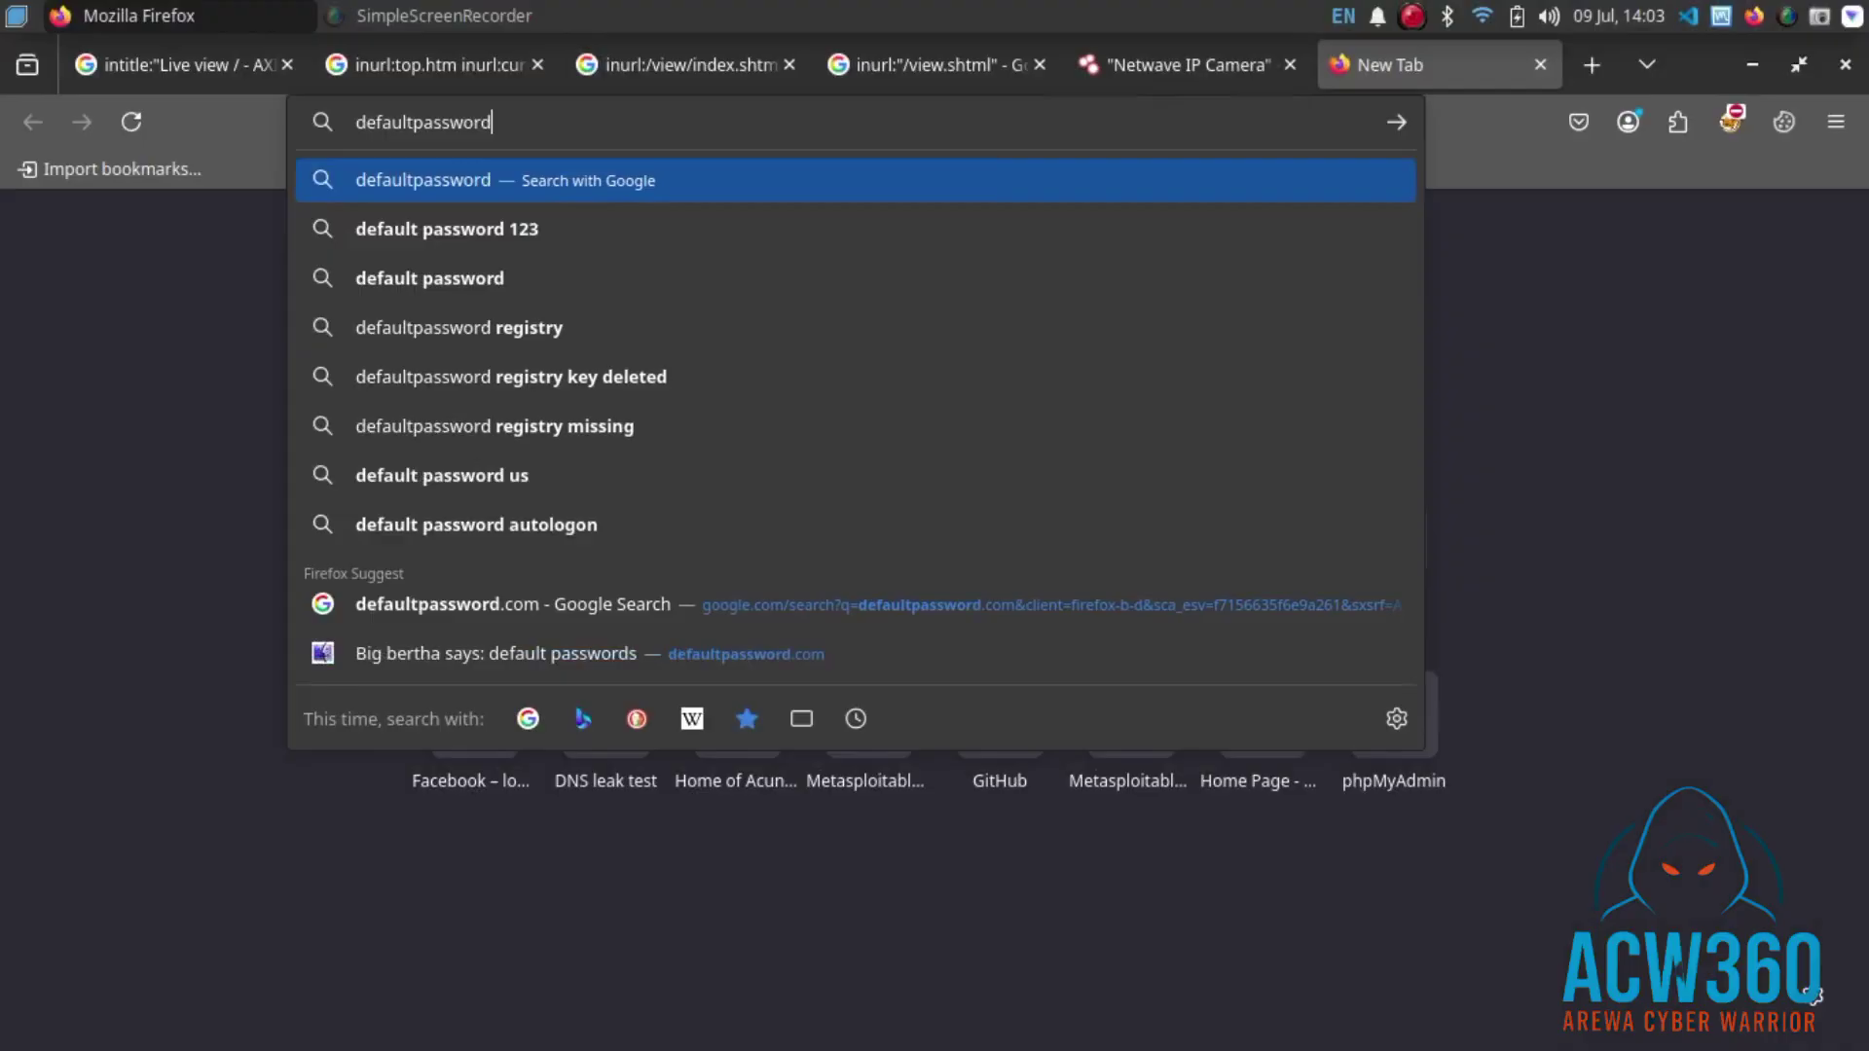
type(".com")
key("Return")
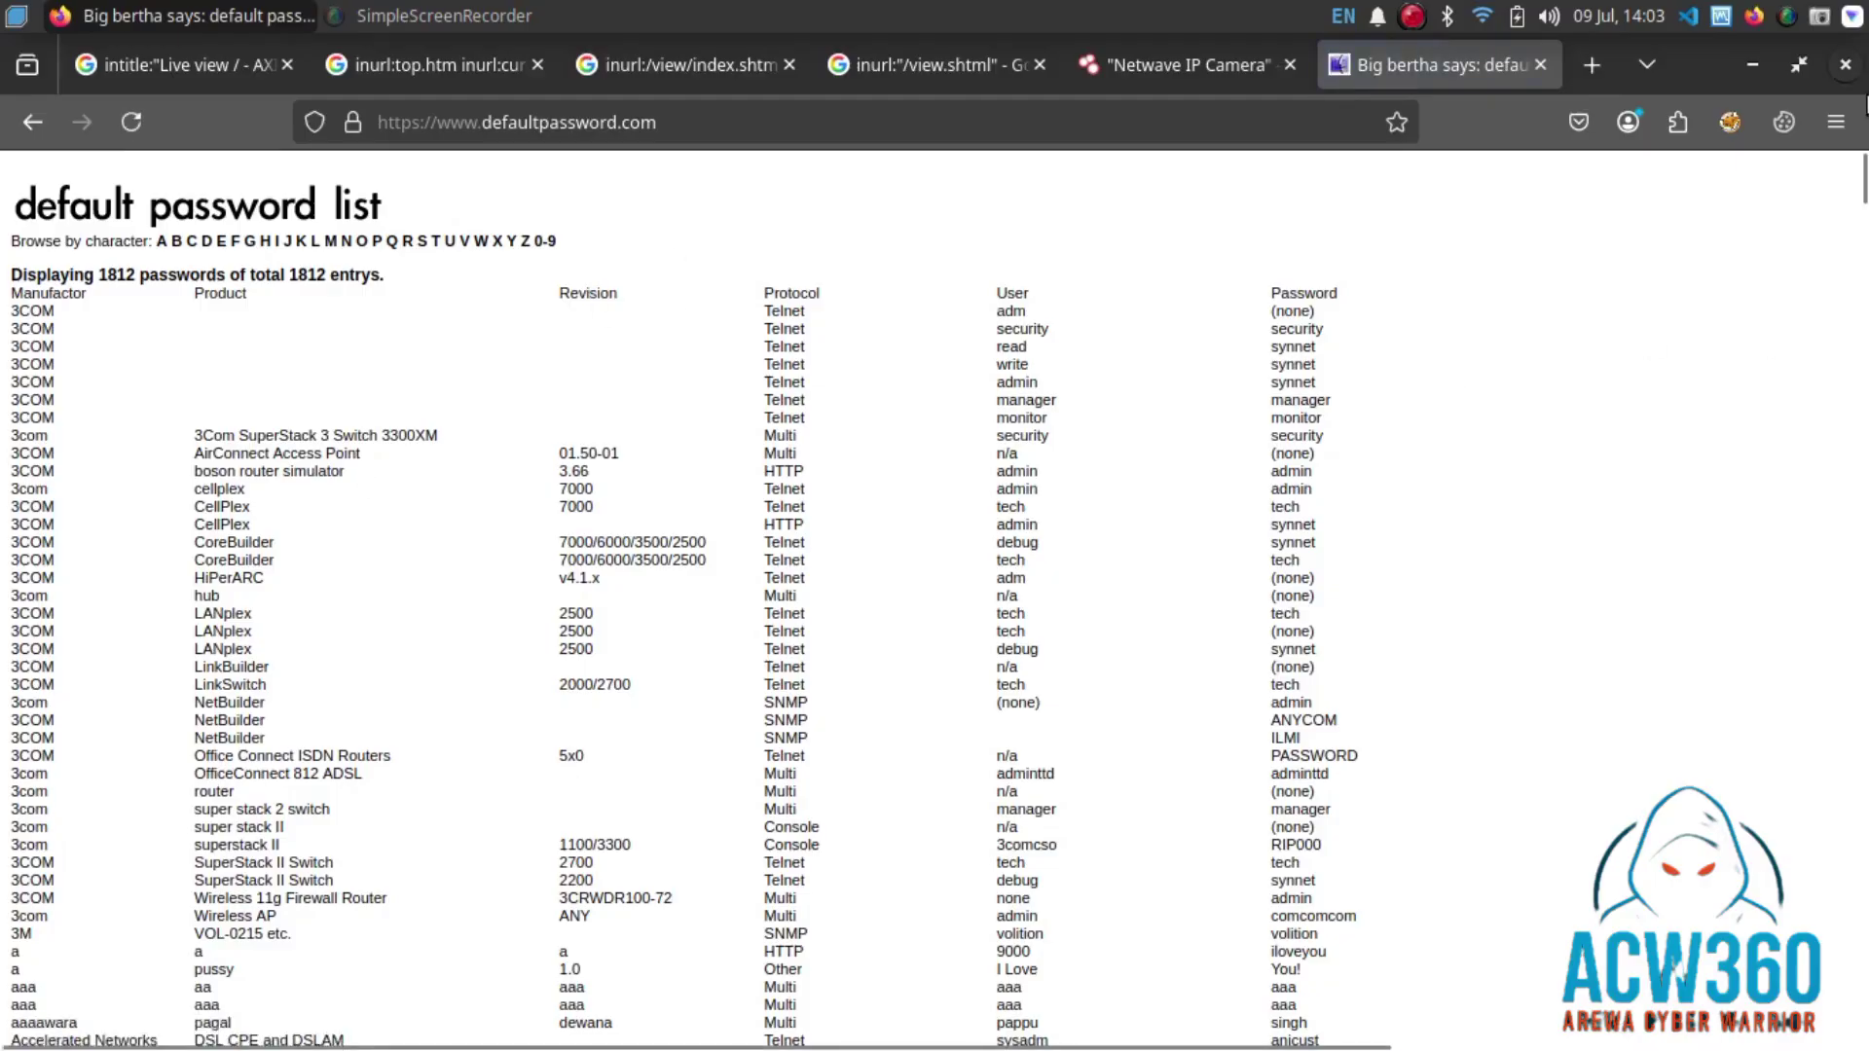
left_click_drag(1861, 180, 1861, 385)
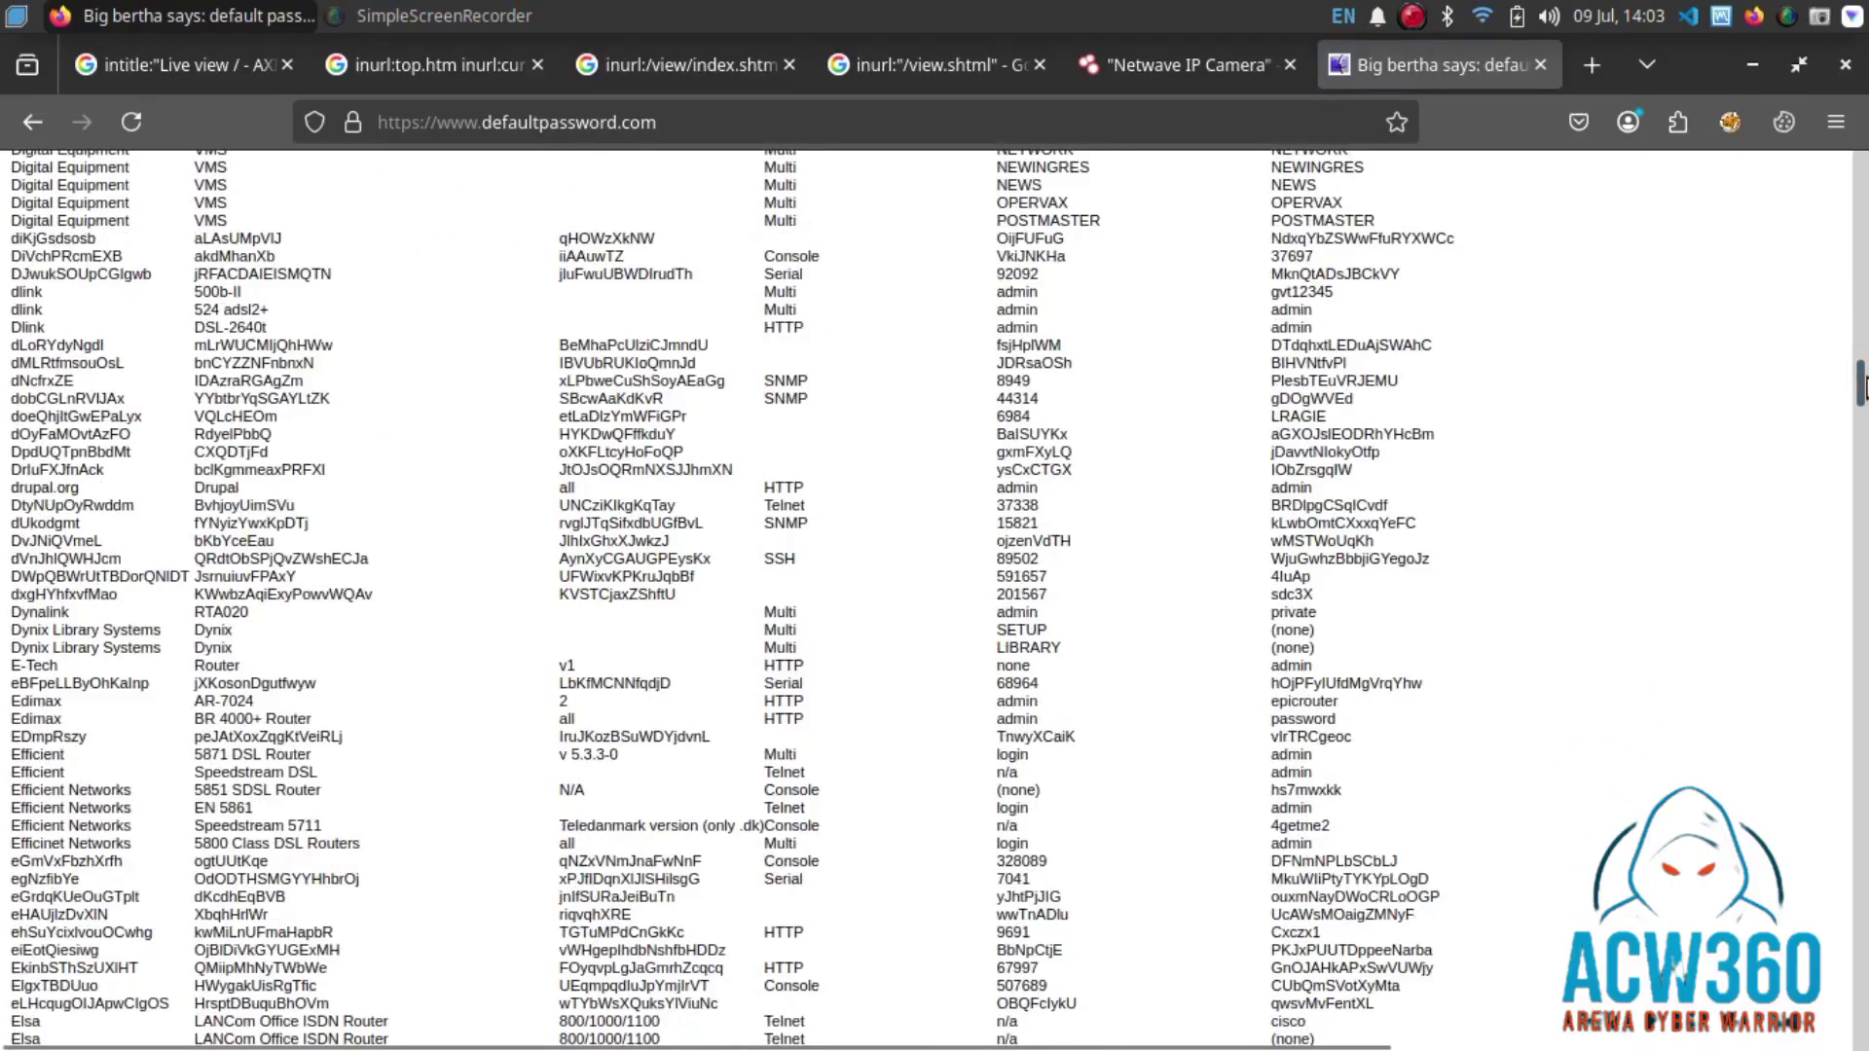